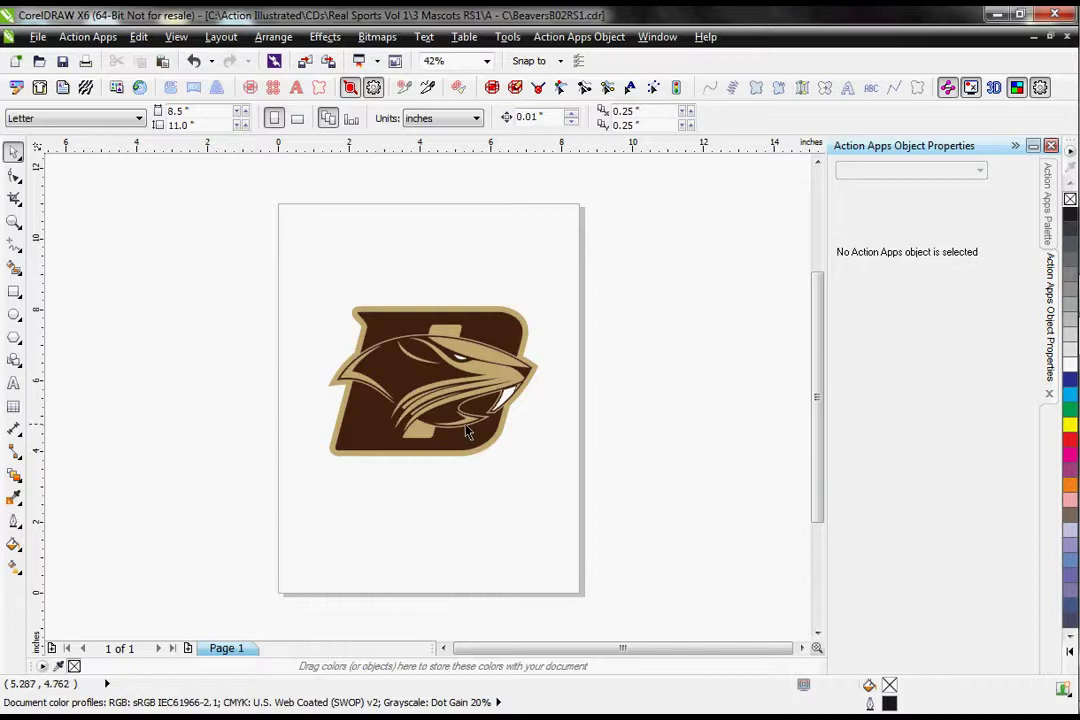
Step: Zoom in on the beaver 'B' mascot logo from 42% to 75%
{"action": "scroll", "coordinate": [434, 425], "scroll_direction": "up", "scroll_amount": 2}
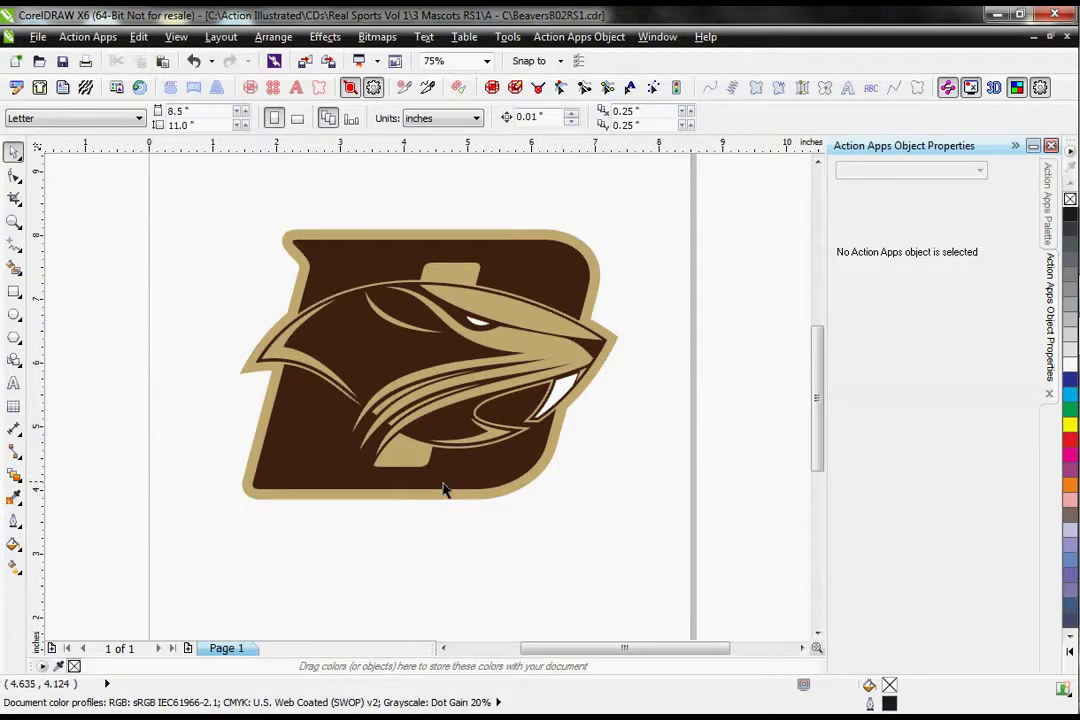
Step: Simplify the beaver logo and set the digitize worksheet to T-shirt recipe, Tajima<default> format
{"action": "left_click_drag", "start_coordinate": [144, 207], "coordinate": [678, 530]}
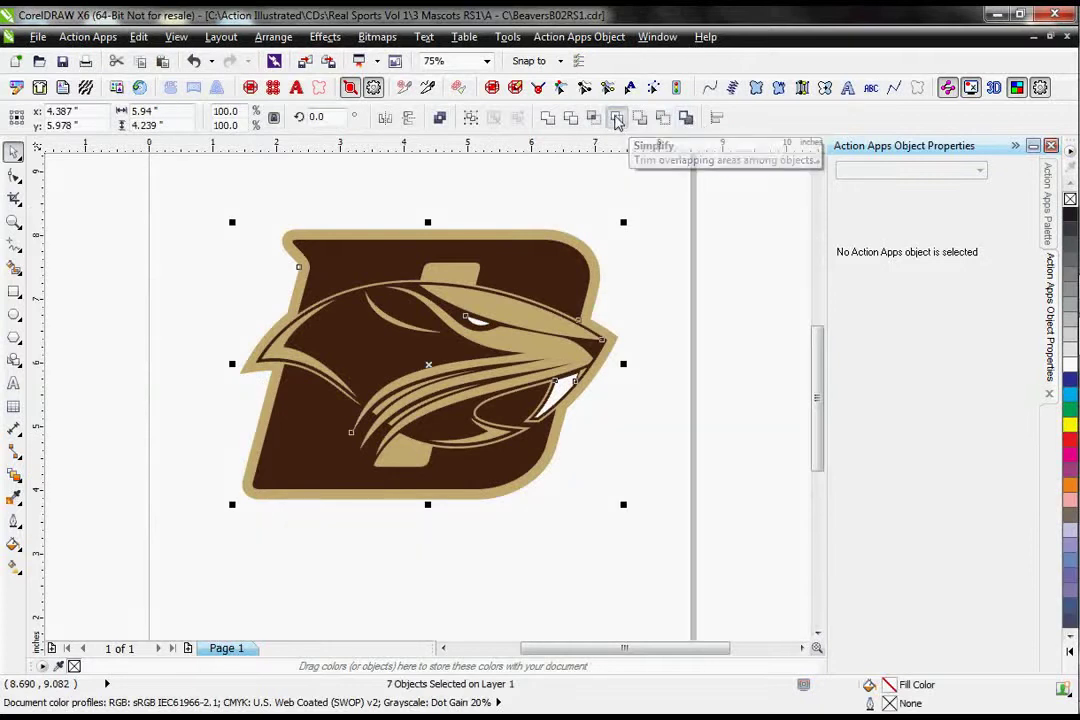
{"action": "left_click", "coordinate": [617, 118]}
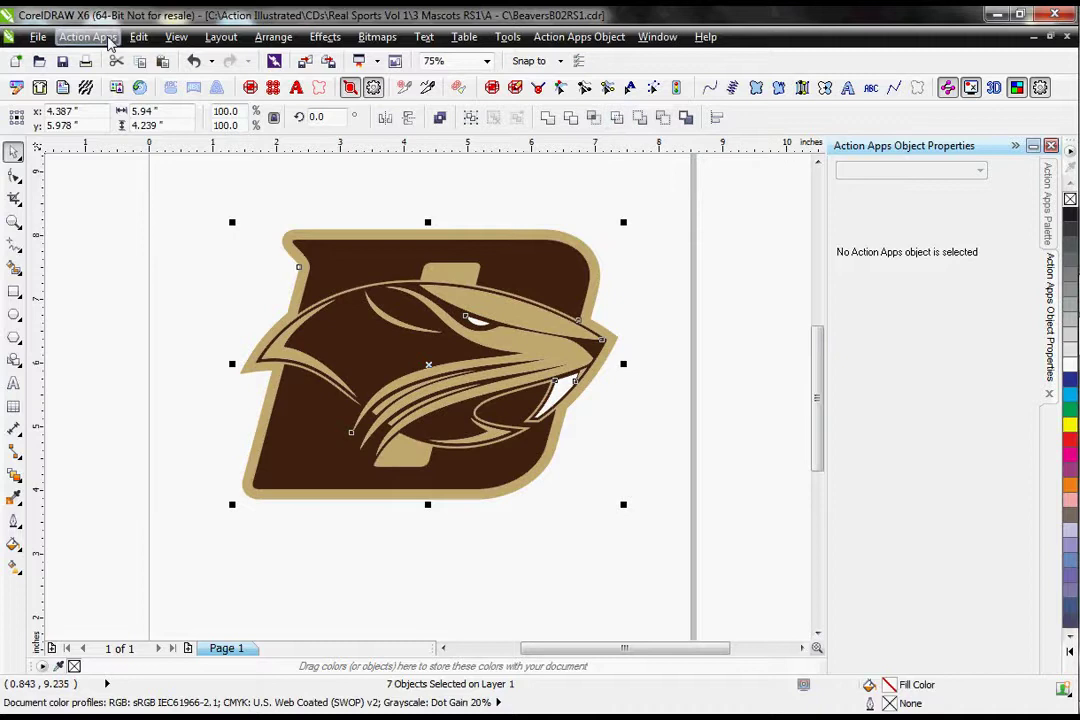
{"action": "left_click", "coordinate": [95, 37]}
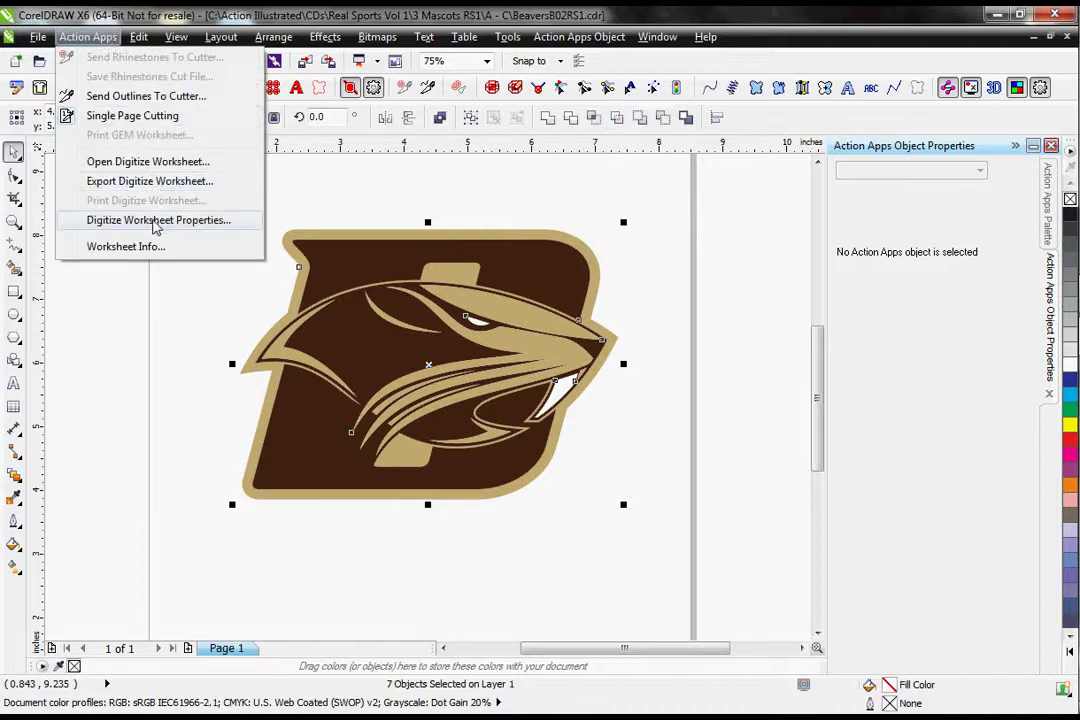
{"action": "left_click", "coordinate": [155, 221]}
{"action": "left_click", "coordinate": [458, 315]}
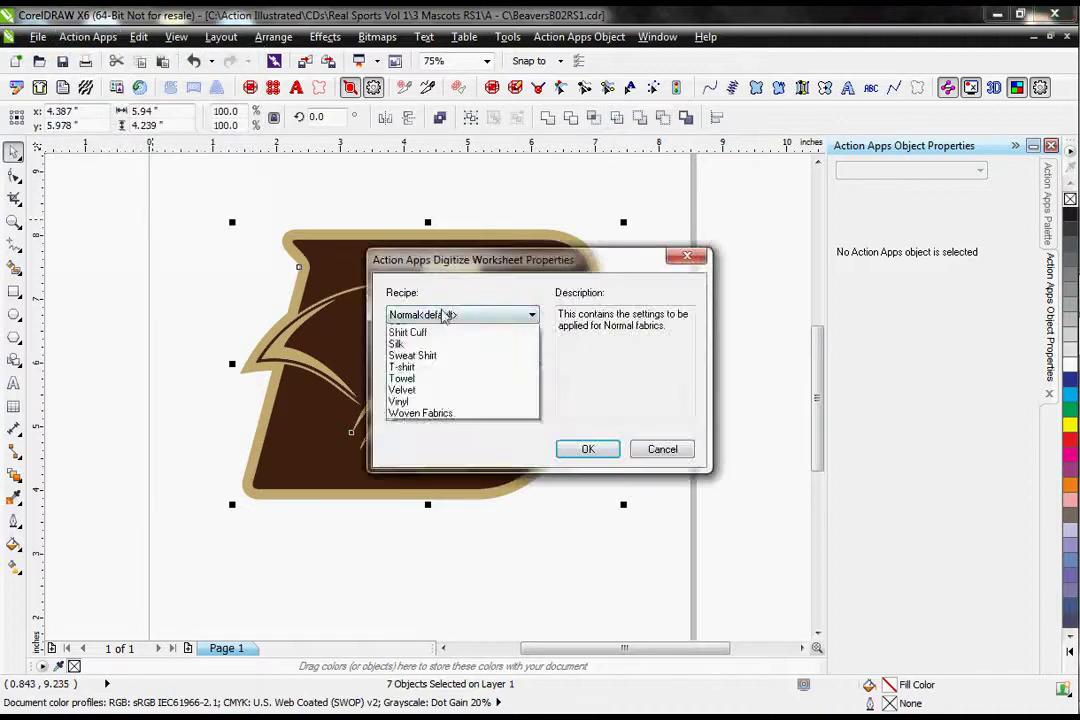
{"action": "left_click", "coordinate": [432, 527]}
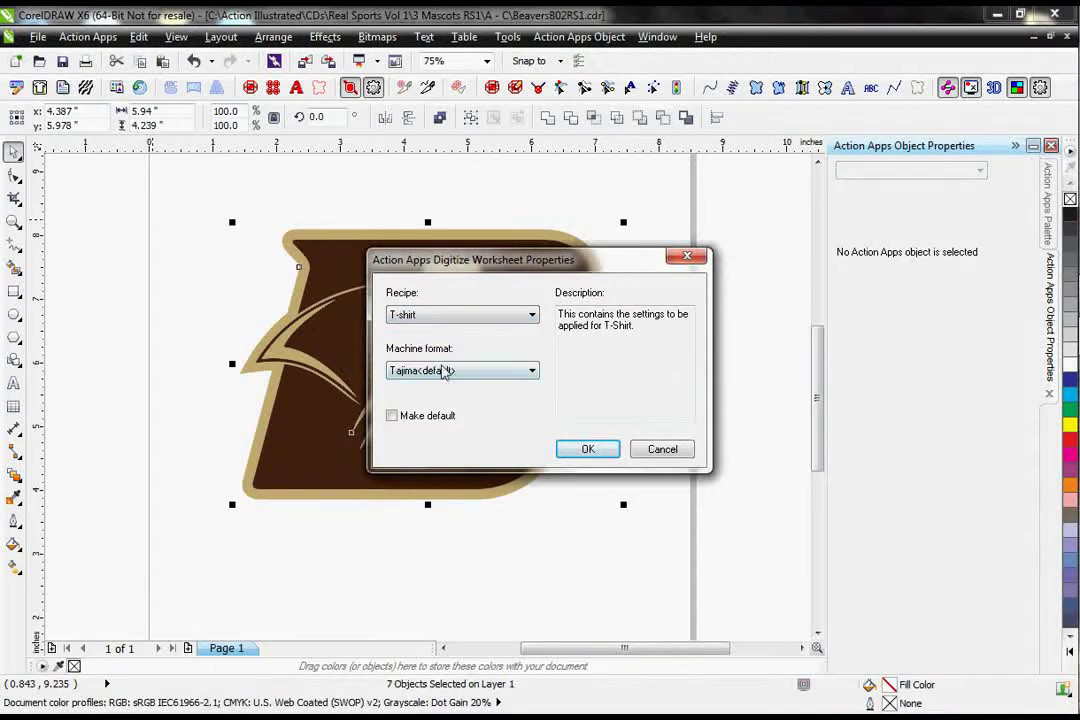
{"action": "left_click", "coordinate": [445, 372]}
{"action": "left_click", "coordinate": [459, 510]}
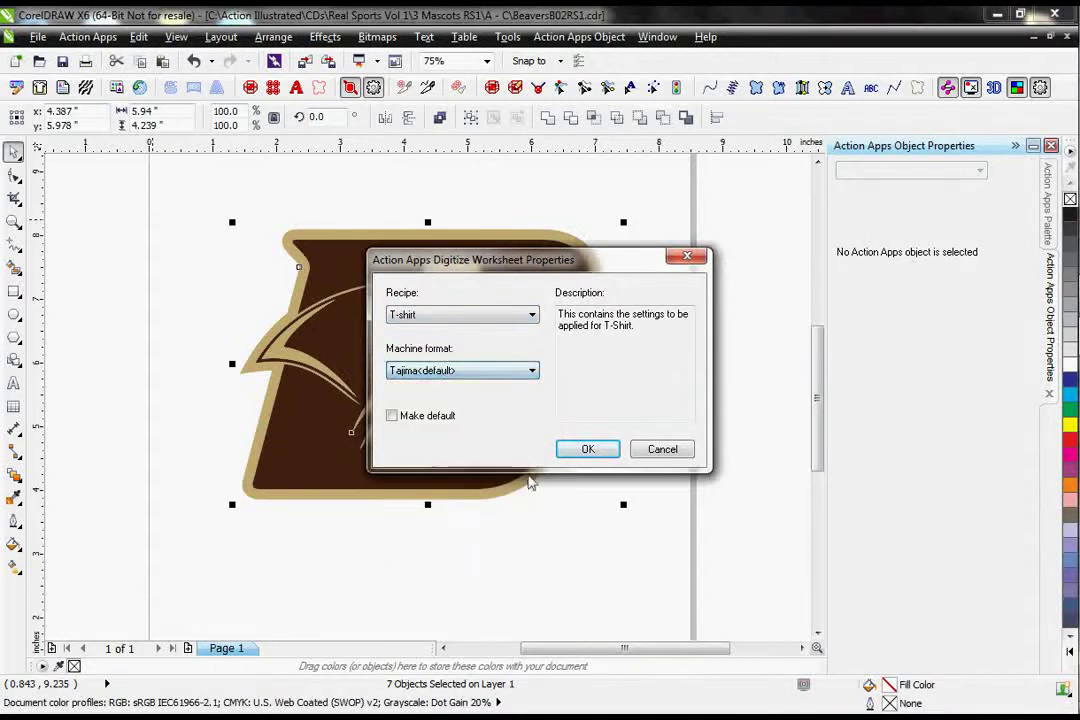
Step: Confirm the worksheet settings, auto-digitize the beaver logo, and zoom to inspect its stitches
{"action": "left_click", "coordinate": [588, 449]}
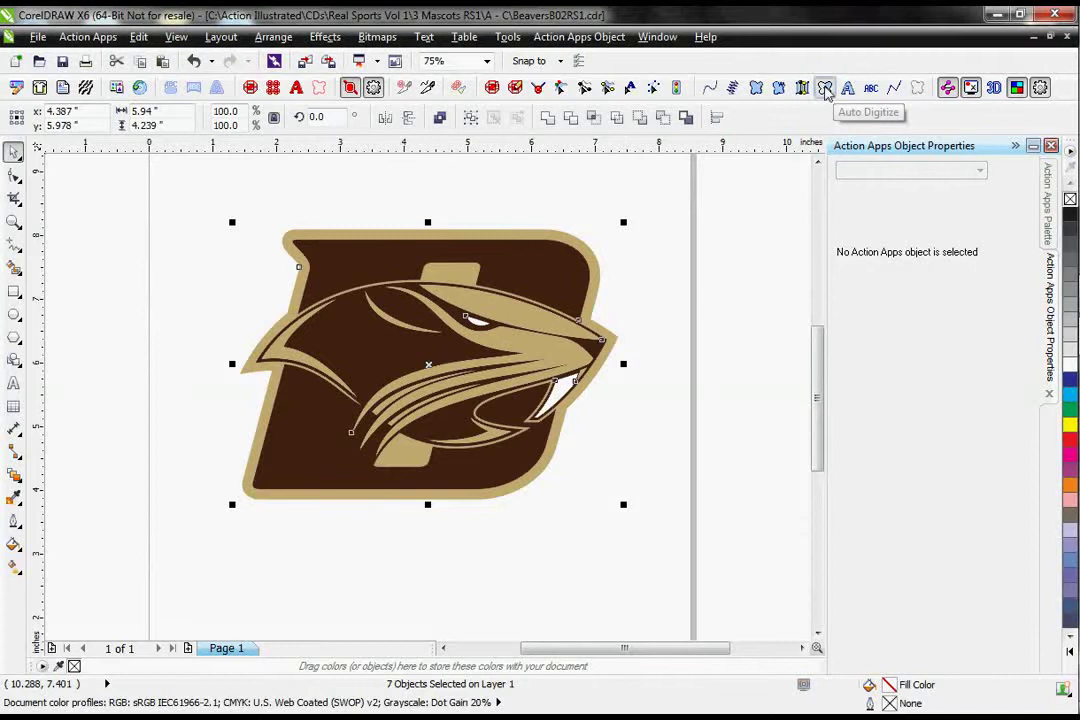
{"action": "left_click", "coordinate": [824, 88]}
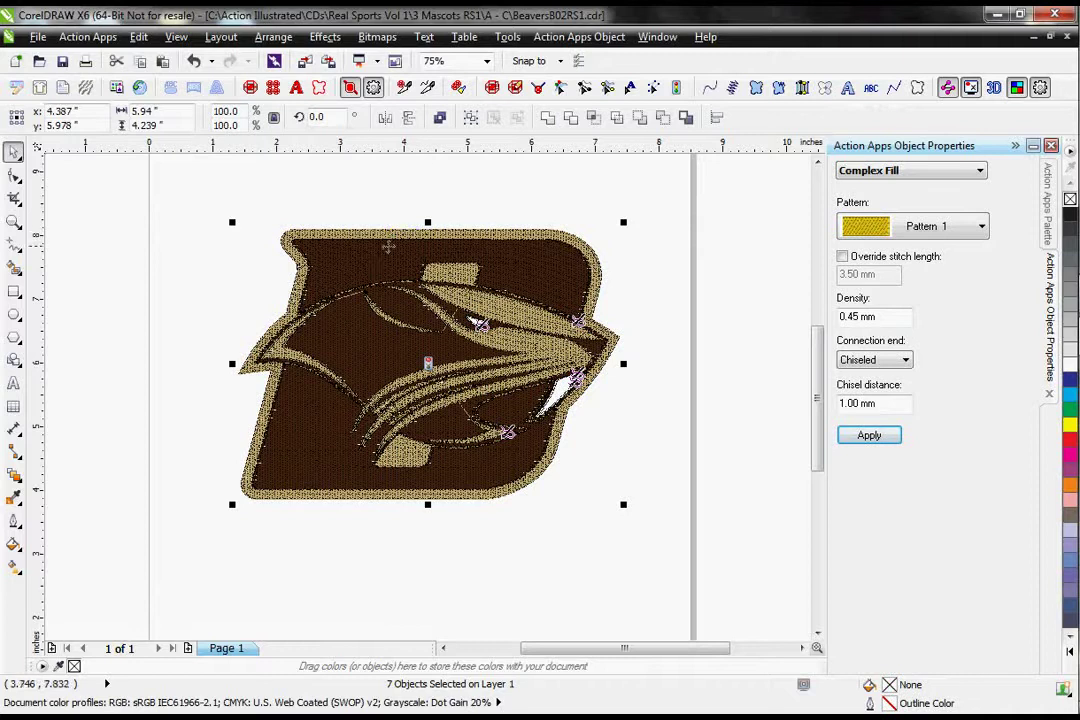
{"action": "scroll", "coordinate": [554, 313], "scroll_direction": "up", "scroll_amount": 2}
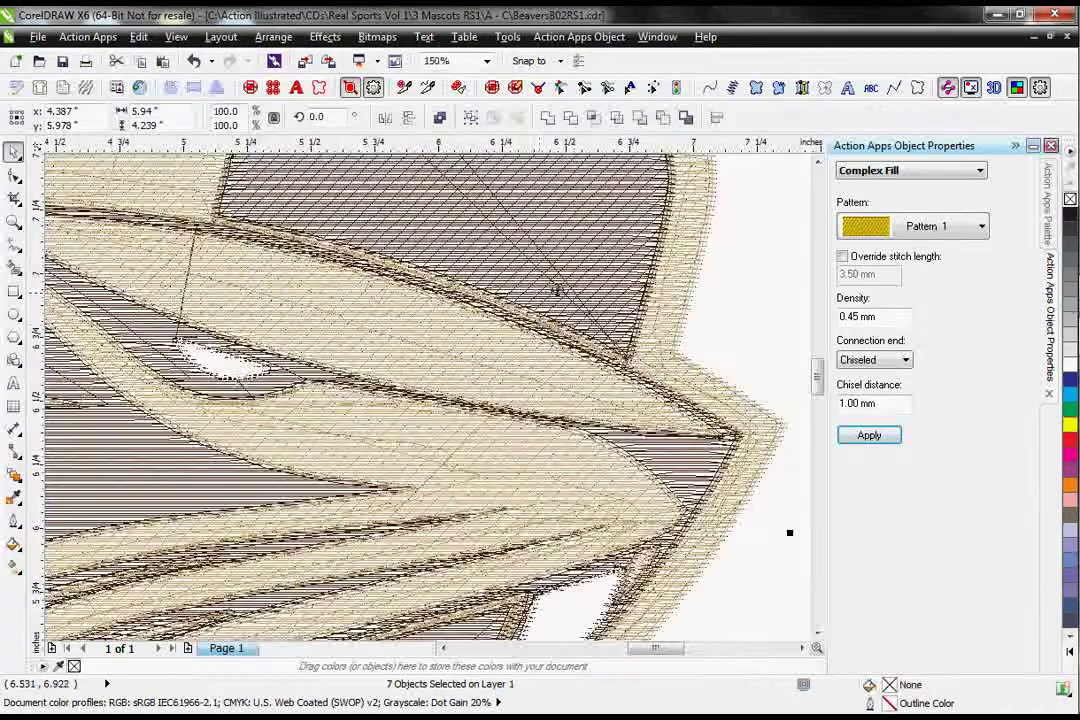
{"action": "scroll", "coordinate": [557, 290], "scroll_direction": "up", "scroll_amount": 4}
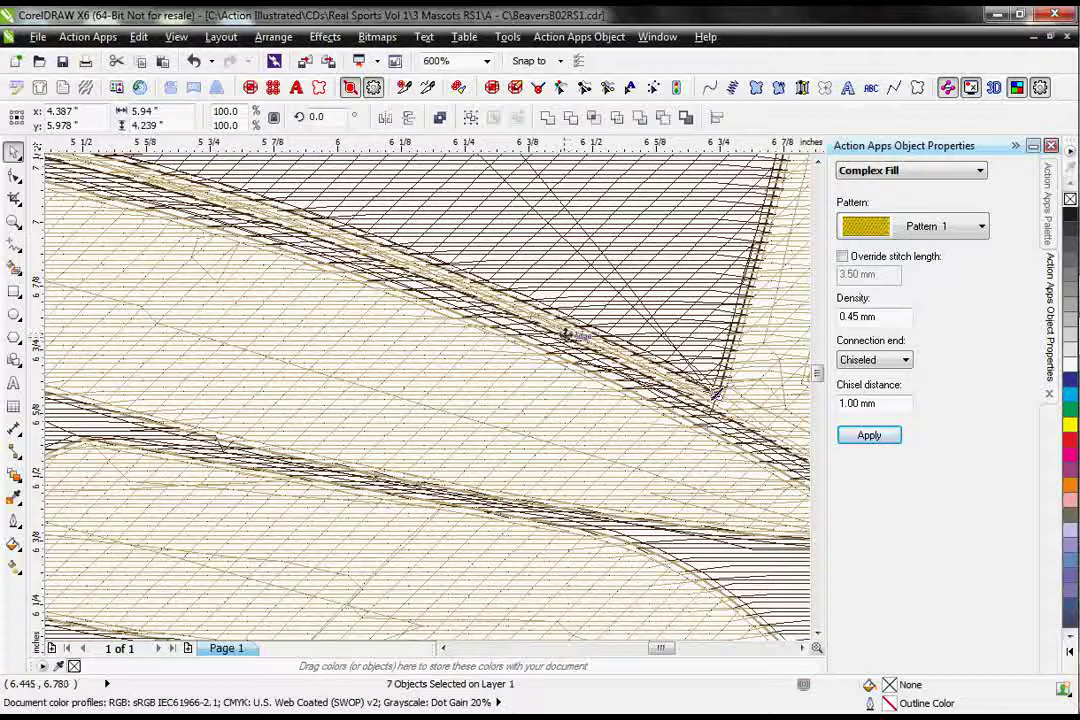
{"action": "scroll", "coordinate": [444, 361], "scroll_direction": "down", "scroll_amount": 2}
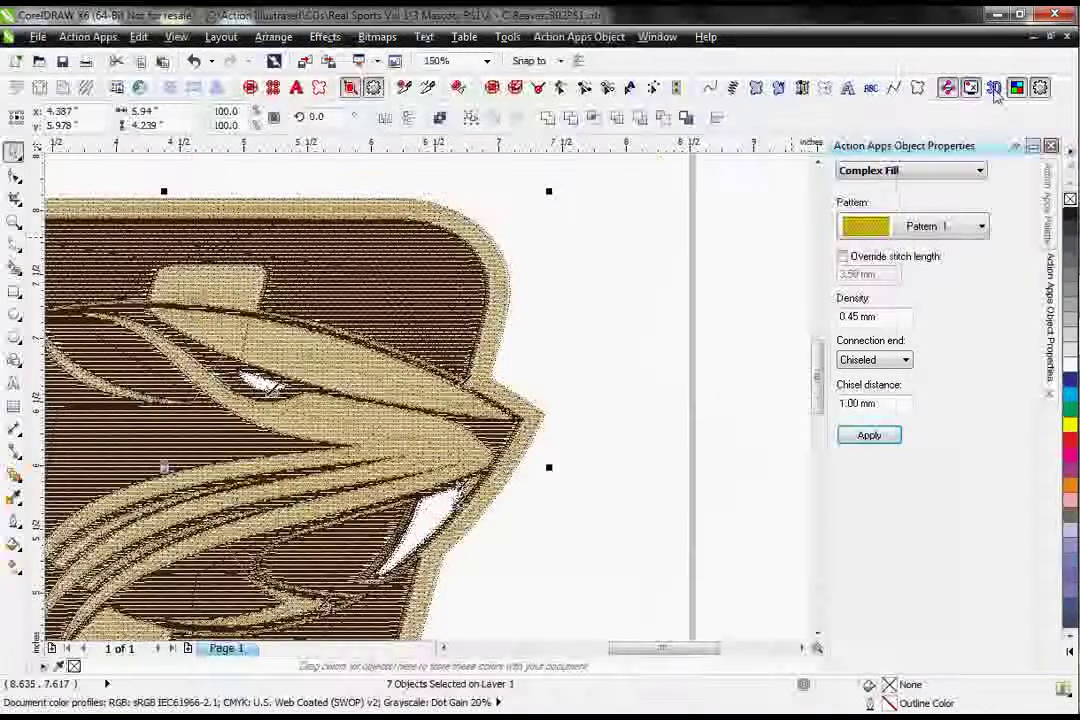
{"action": "left_click", "coordinate": [971, 89]}
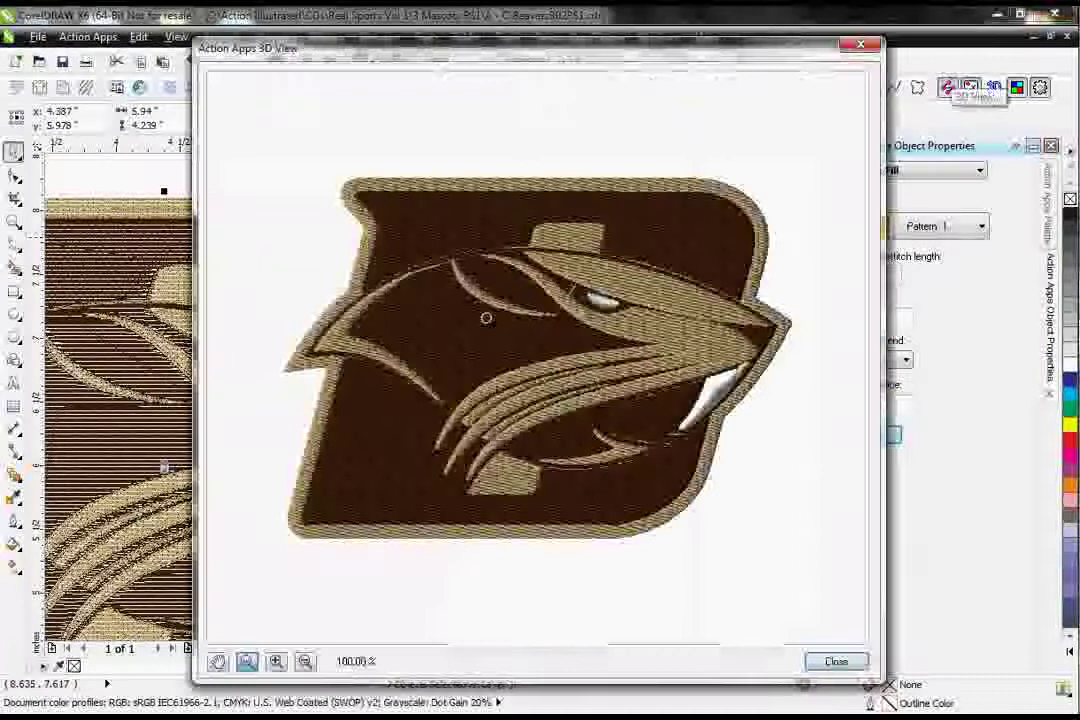
{"action": "left_click_drag", "start_coordinate": [484, 316], "coordinate": [501, 313]}
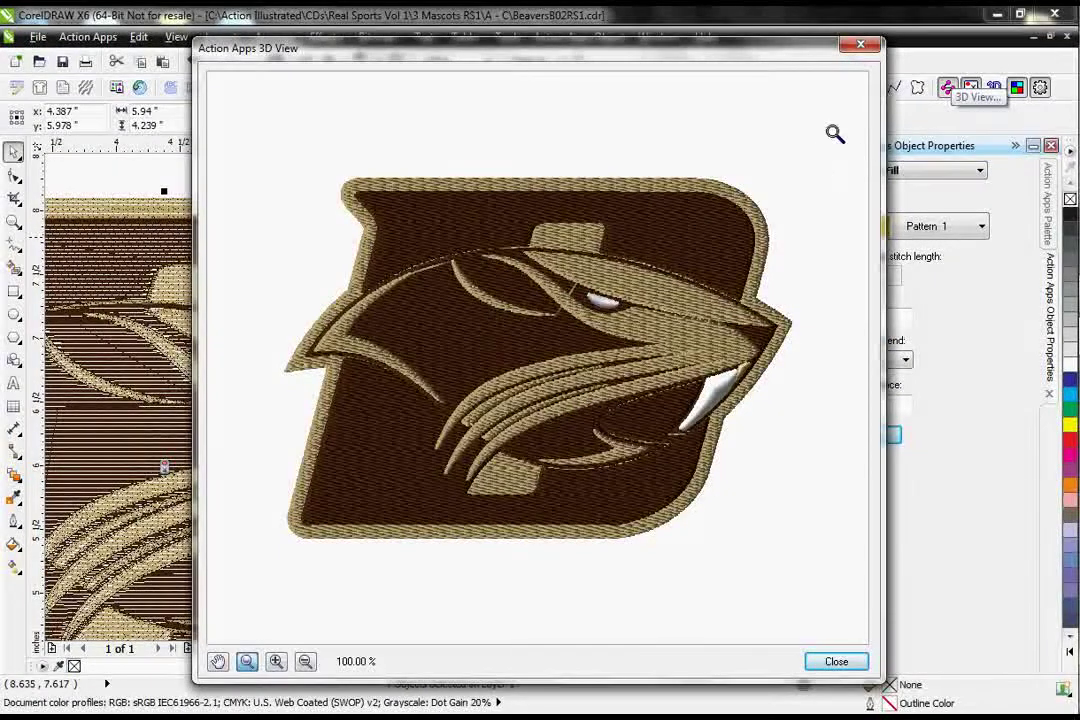
{"action": "key", "text": "Escape"}
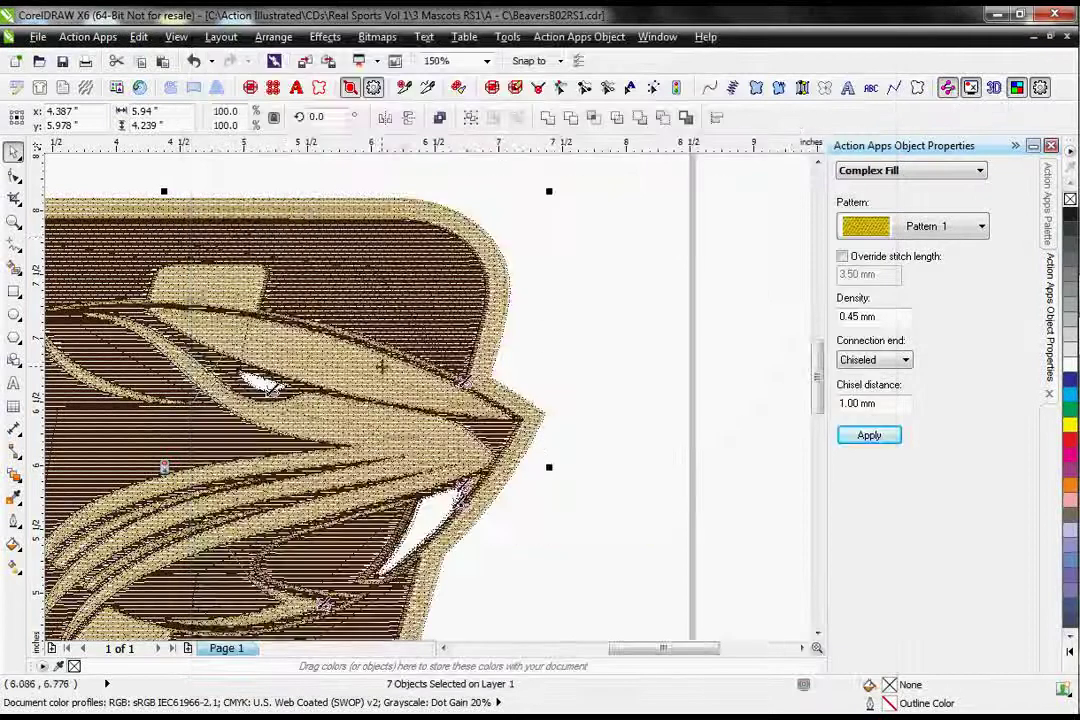
{"action": "scroll", "coordinate": [335, 372], "scroll_direction": "down", "scroll_amount": 2}
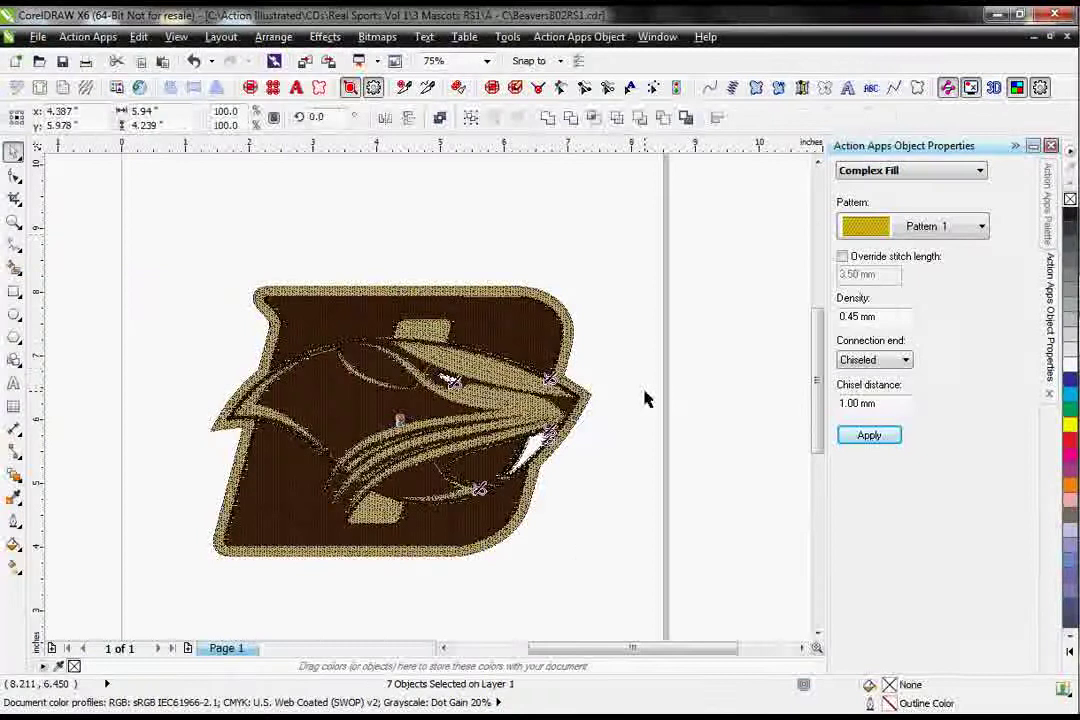
Step: Change the beaver's brown complex-fill background from Pattern 1 to stitch Pattern 9
{"action": "left_click", "coordinate": [646, 398]}
{"action": "left_click", "coordinate": [539, 349]}
{"action": "left_click", "coordinate": [933, 228]}
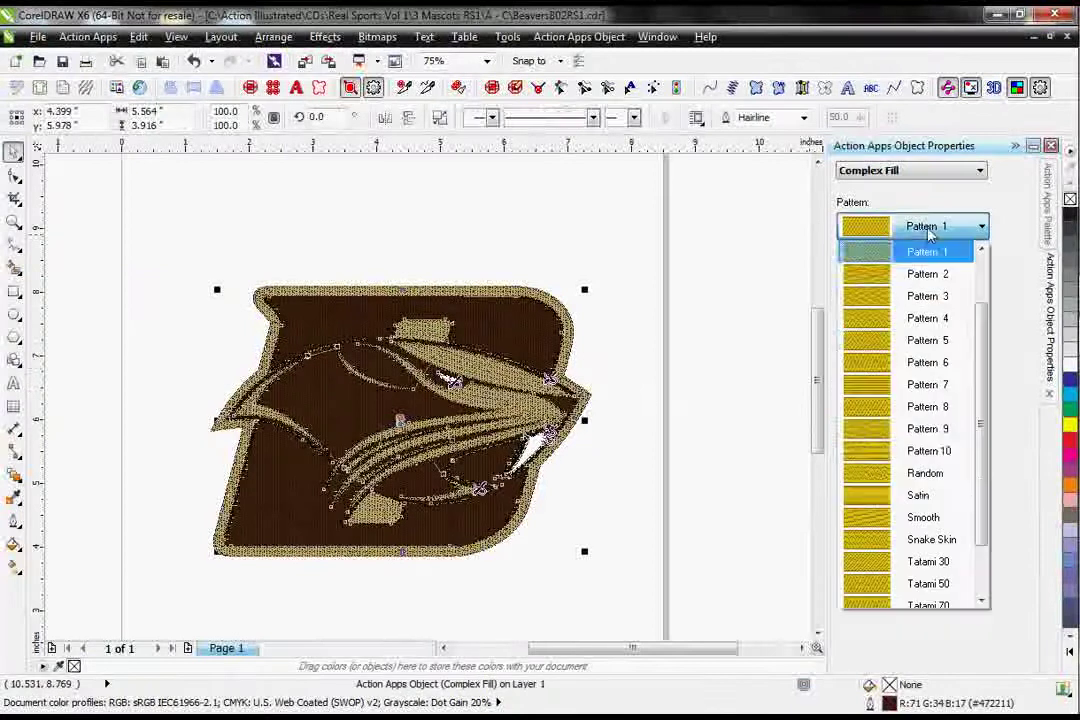
{"action": "left_click", "coordinate": [906, 432]}
{"action": "left_click", "coordinate": [882, 440]}
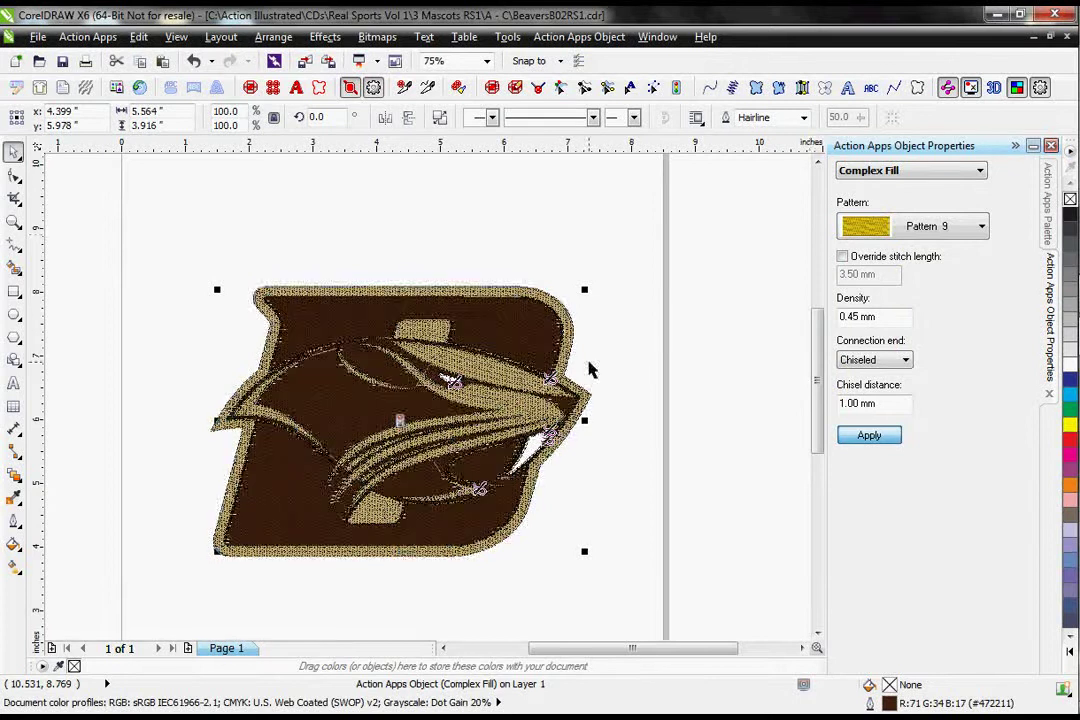
{"action": "scroll", "coordinate": [495, 360], "scroll_direction": "up", "scroll_amount": 2}
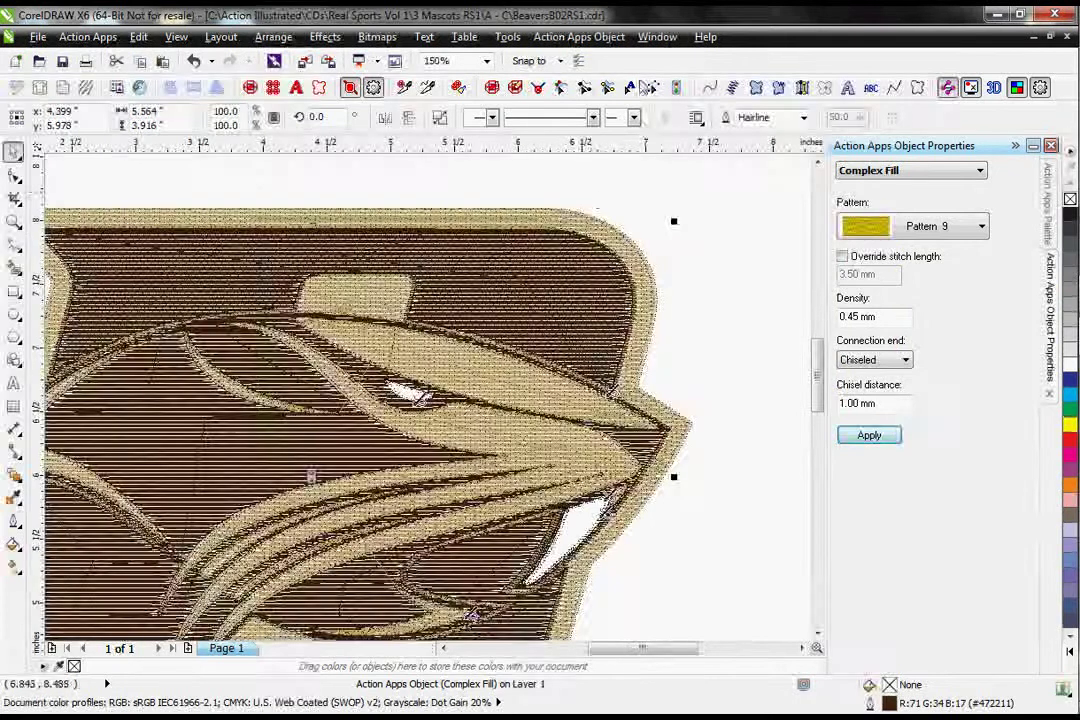
{"action": "left_click", "coordinate": [585, 88]}
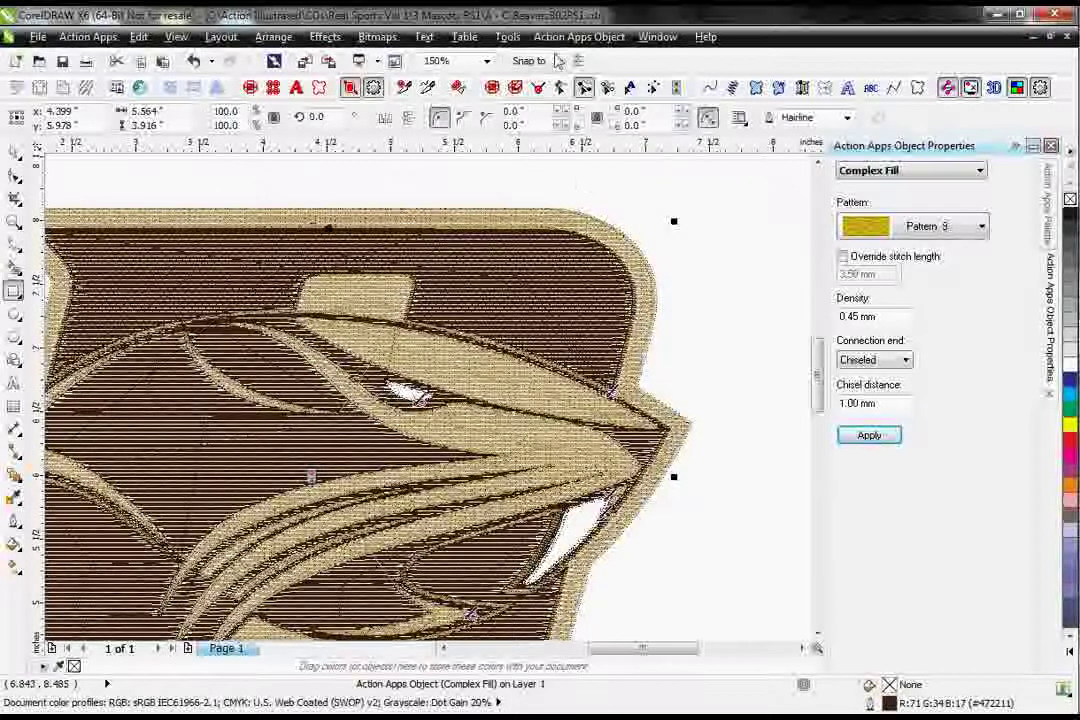
Step: Regenerate all stitches and scroll sideways to check the Pattern 9 diagonal texture
{"action": "left_click", "coordinate": [562, 38]}
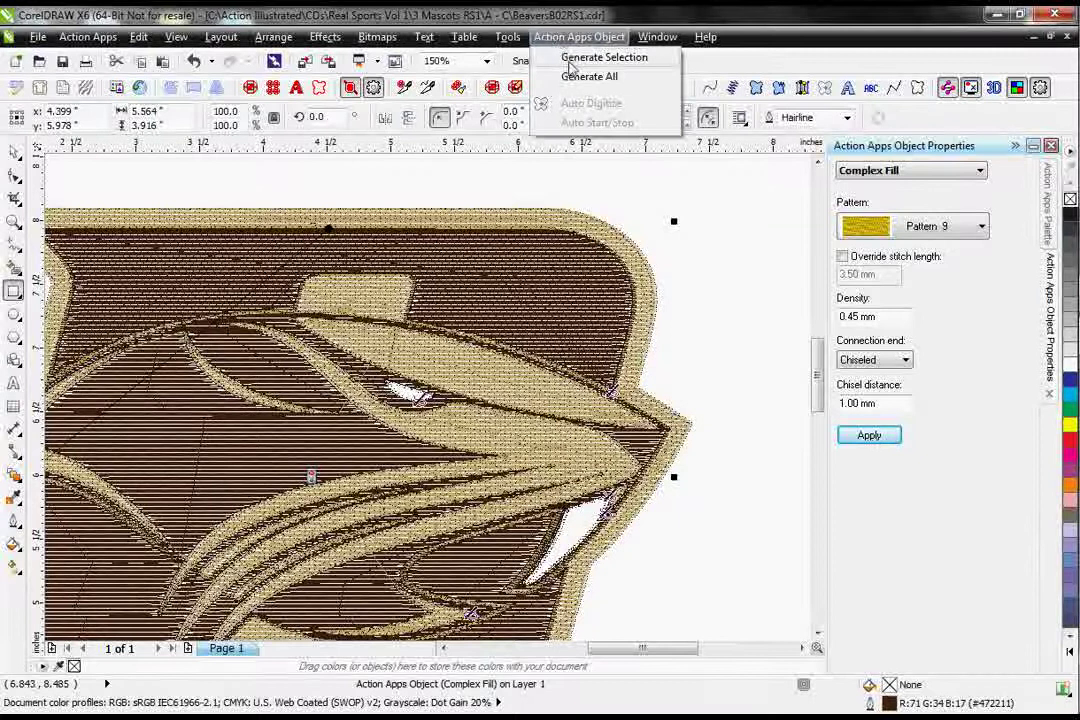
{"action": "left_click", "coordinate": [572, 76]}
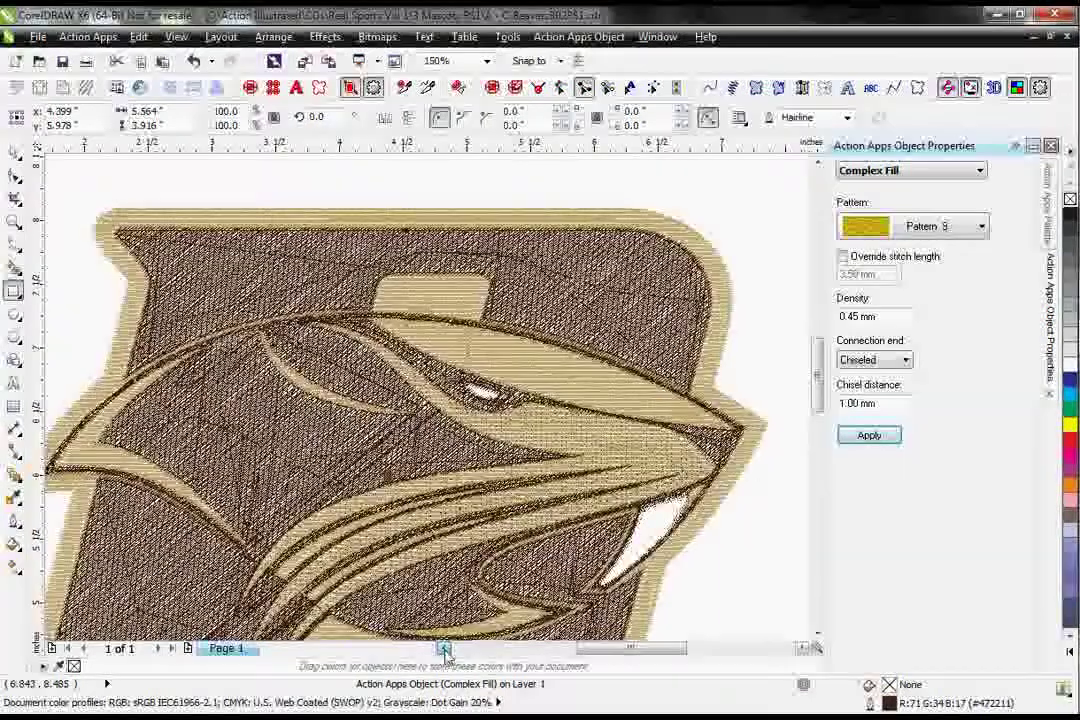
{"action": "left_click", "coordinate": [443, 648]}
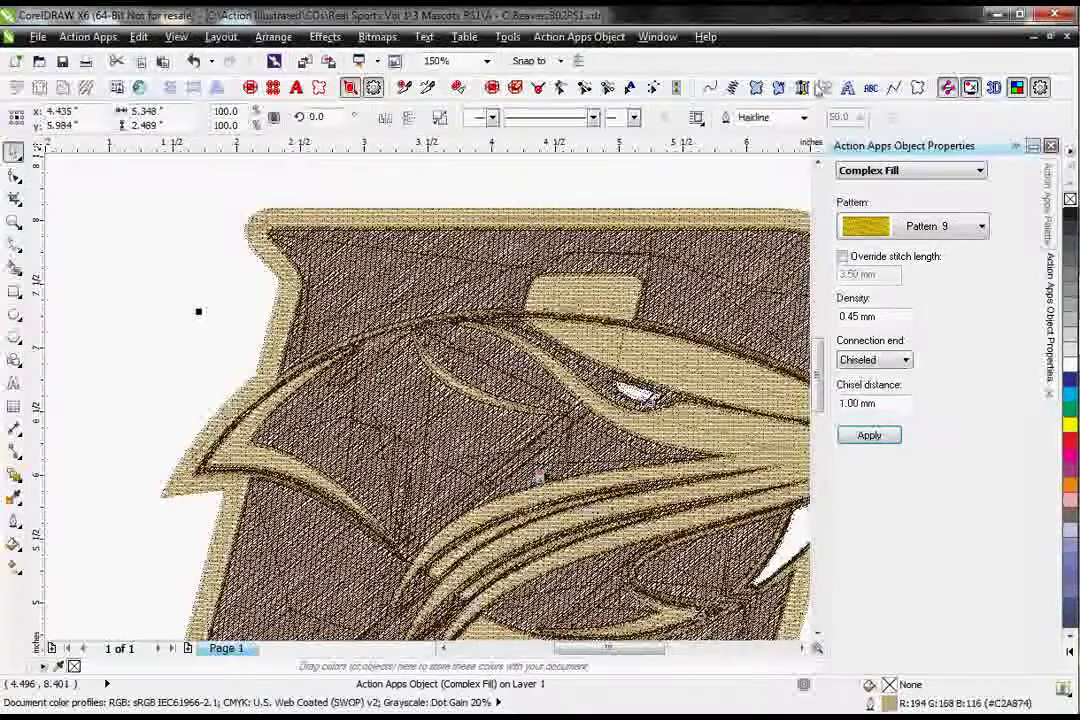
Step: Preview a gold satin stroke in 3D, then close BeaversB02RS1 without saving
{"action": "left_click", "coordinate": [676, 87]}
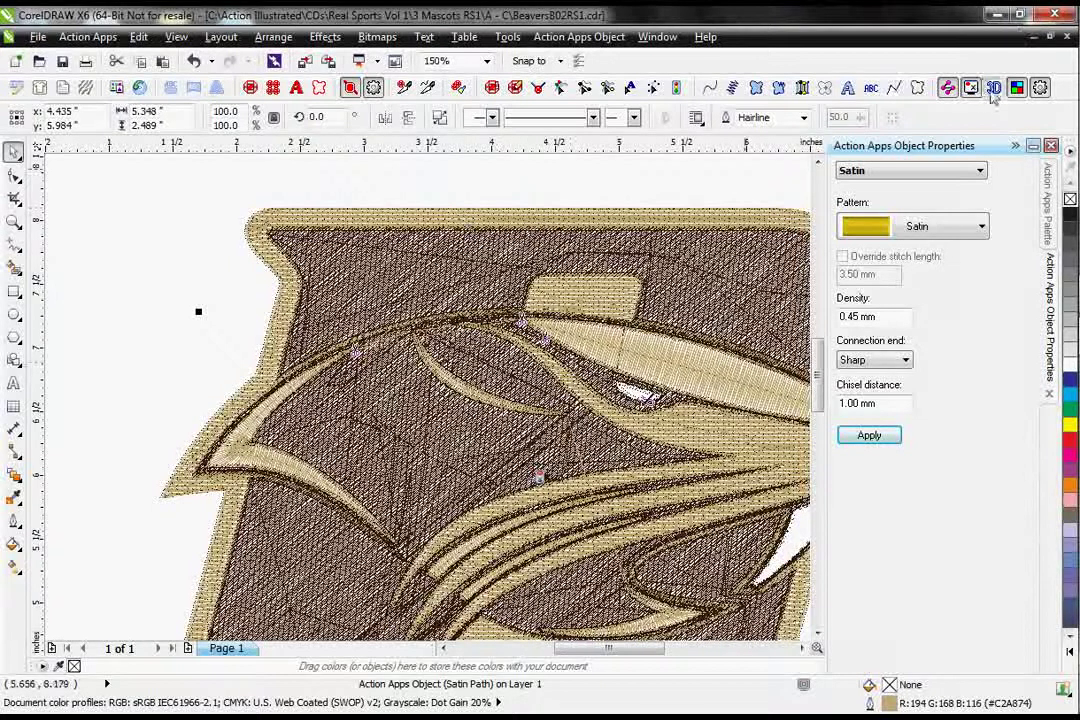
{"action": "left_click", "coordinate": [993, 89]}
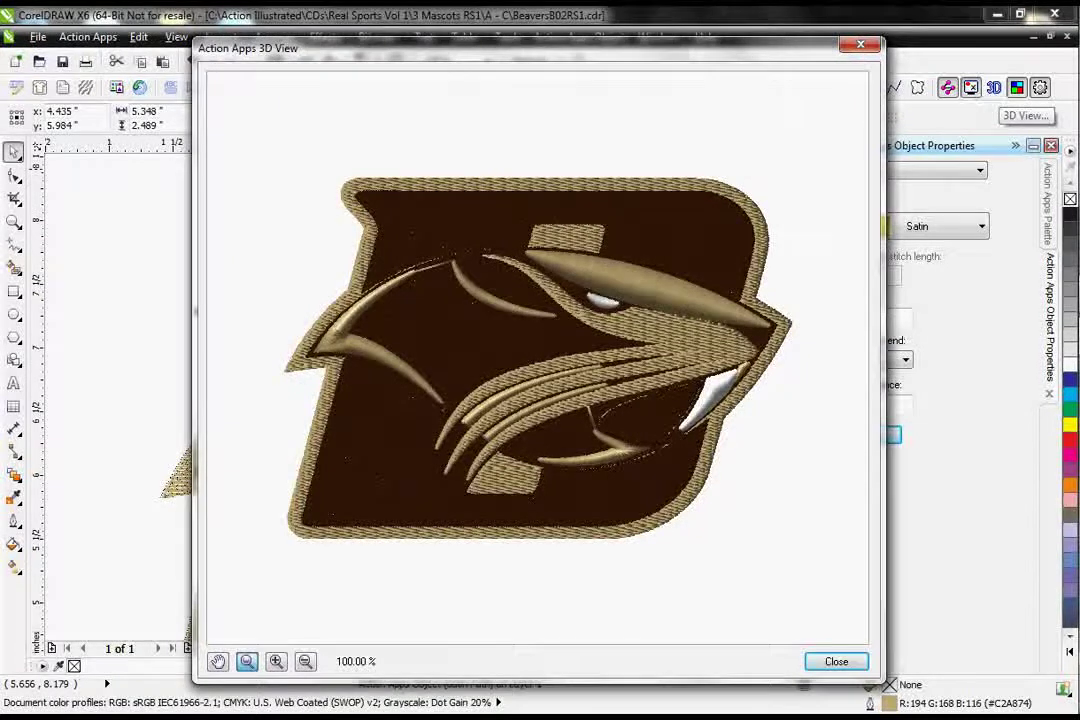
{"action": "left_click", "coordinate": [860, 44]}
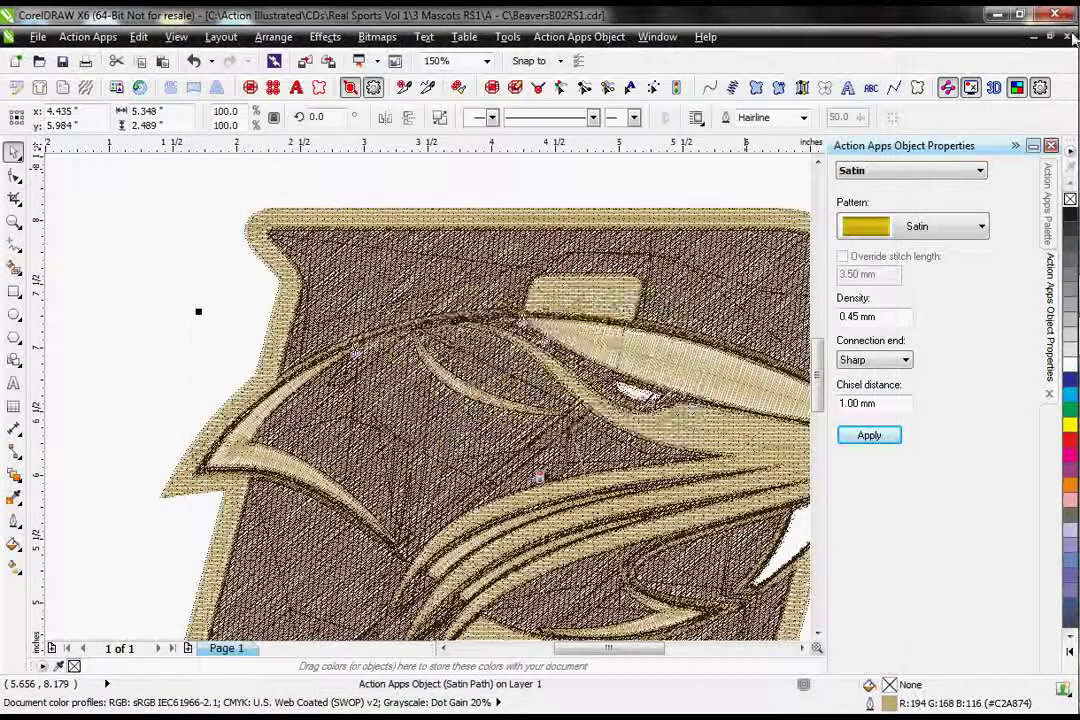
{"action": "left_click", "coordinate": [1068, 37]}
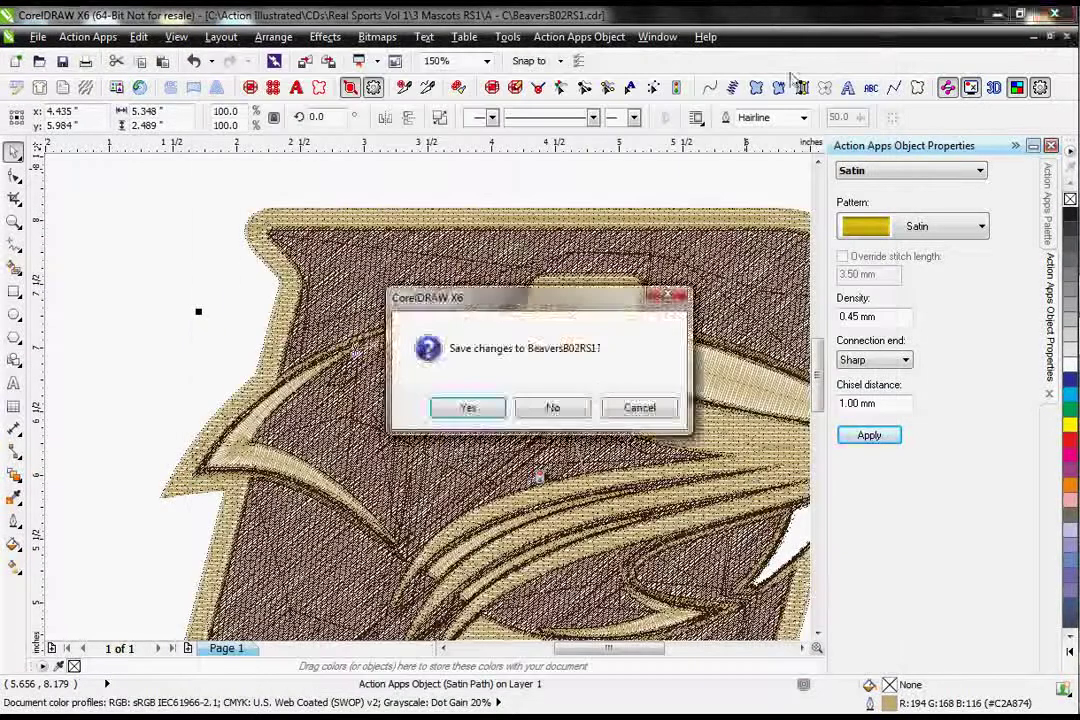
{"action": "left_click", "coordinate": [553, 408]}
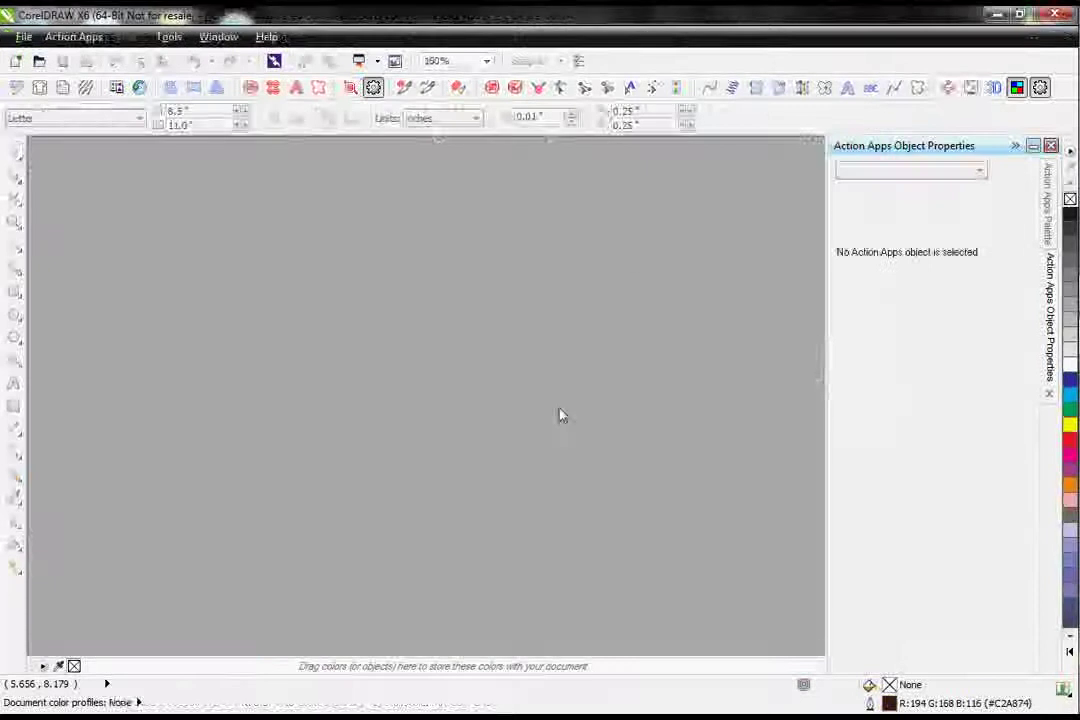
Step: Browse the Real Sports 3 Mascots S - U templates and select Tiger04RS1clr
{"action": "left_click", "coordinate": [116, 87]}
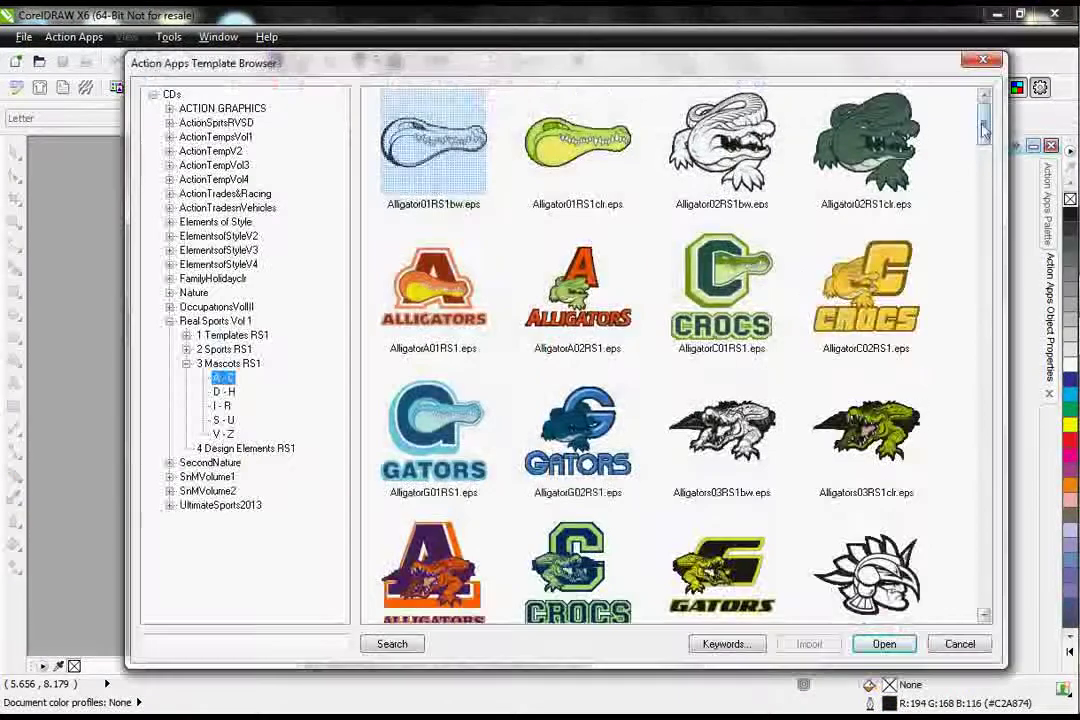
{"action": "left_click_drag", "start_coordinate": [985, 128], "coordinate": [988, 255]}
{"action": "scroll", "coordinate": [661, 410], "scroll_direction": "down", "scroll_amount": 3}
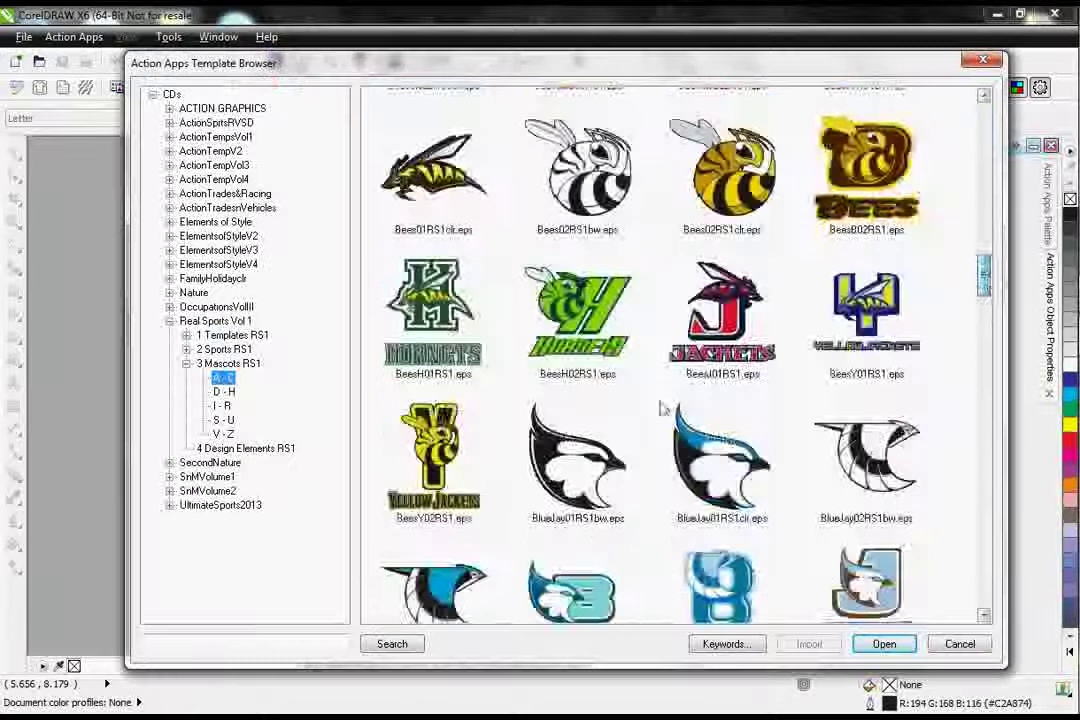
{"action": "left_click", "coordinate": [223, 420]}
{"action": "left_click_drag", "start_coordinate": [984, 135], "coordinate": [975, 428]}
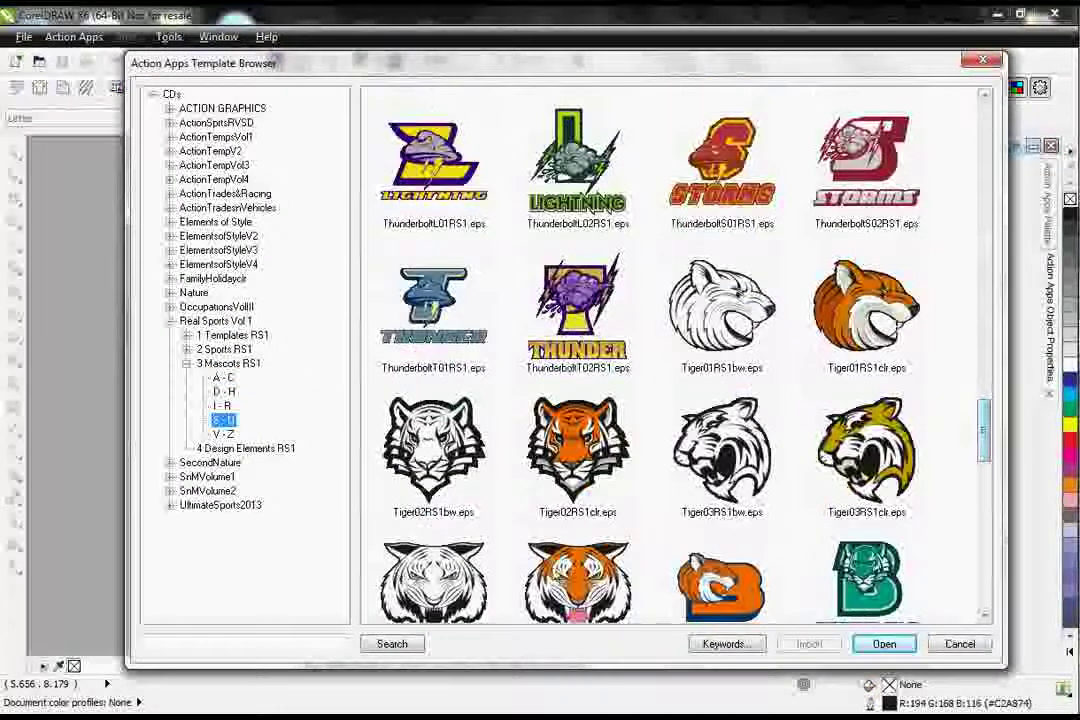
{"action": "left_click", "coordinate": [578, 575]}
Step: Open the tiger template, scale it proportionally to 5" wide, and simplify its artwork
{"action": "left_click", "coordinate": [862, 644]}
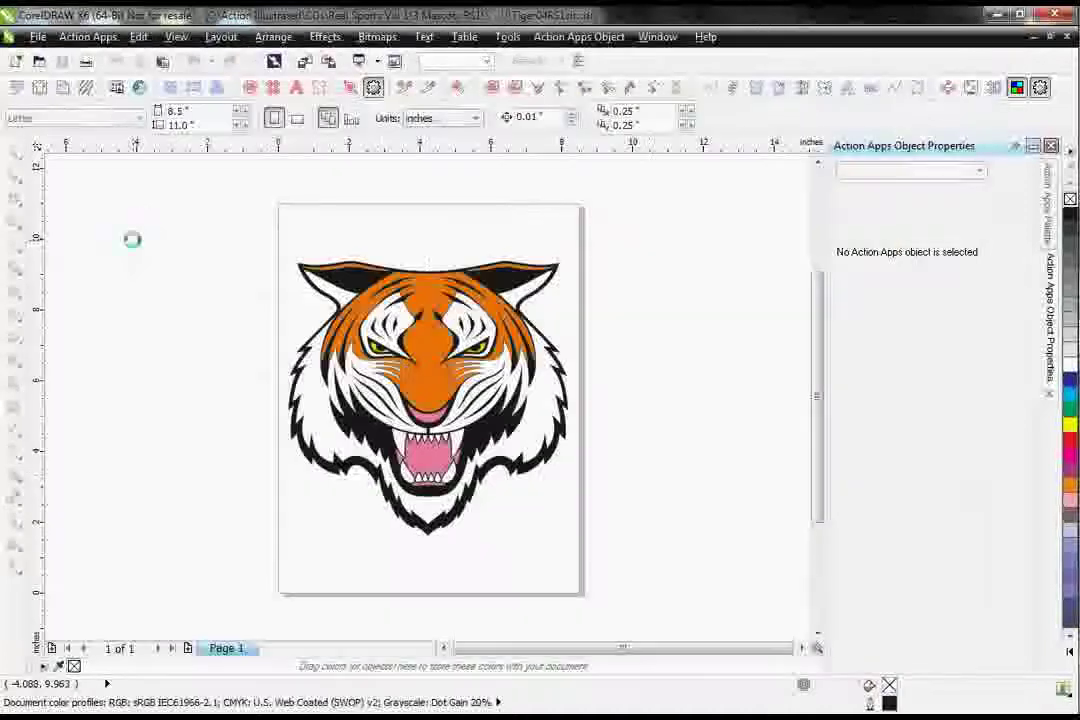
{"action": "left_click_drag", "start_coordinate": [236, 228], "coordinate": [581, 429]}
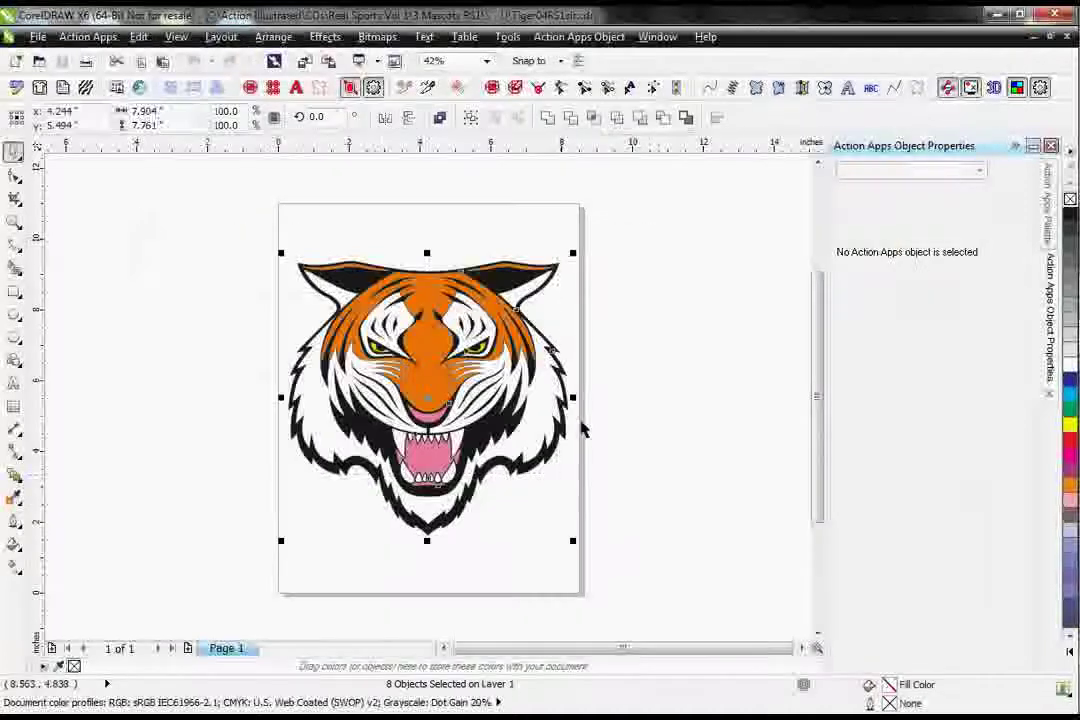
{"action": "left_click", "coordinate": [171, 113]}
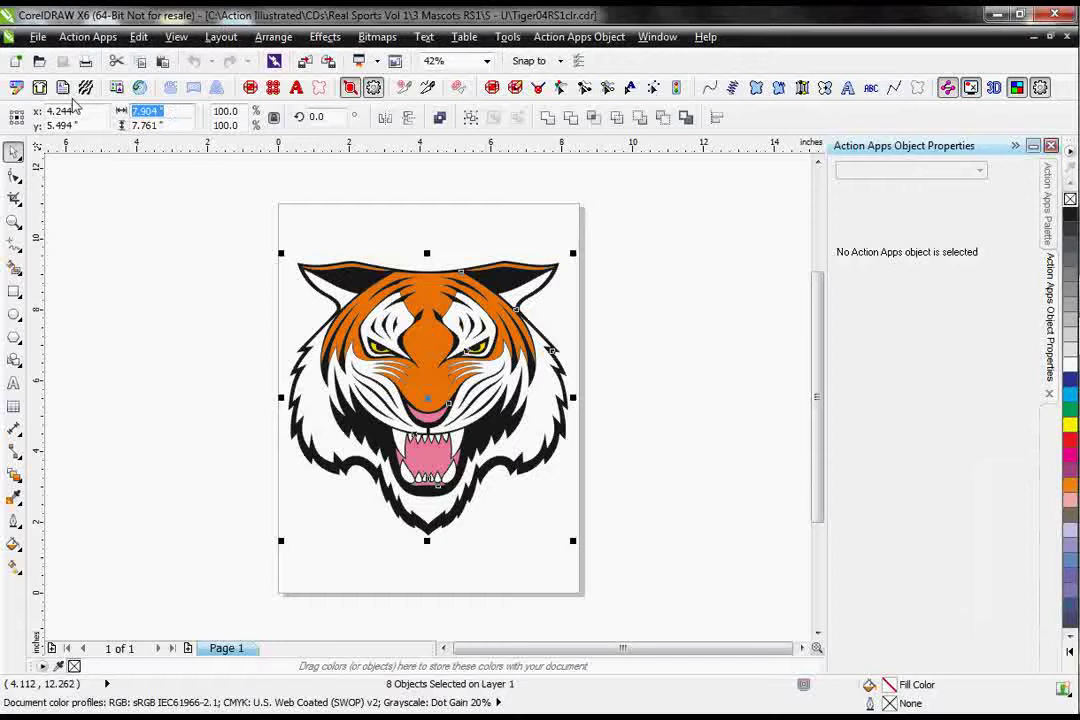
{"action": "type", "text": "5"}
{"action": "key", "text": "Return"}
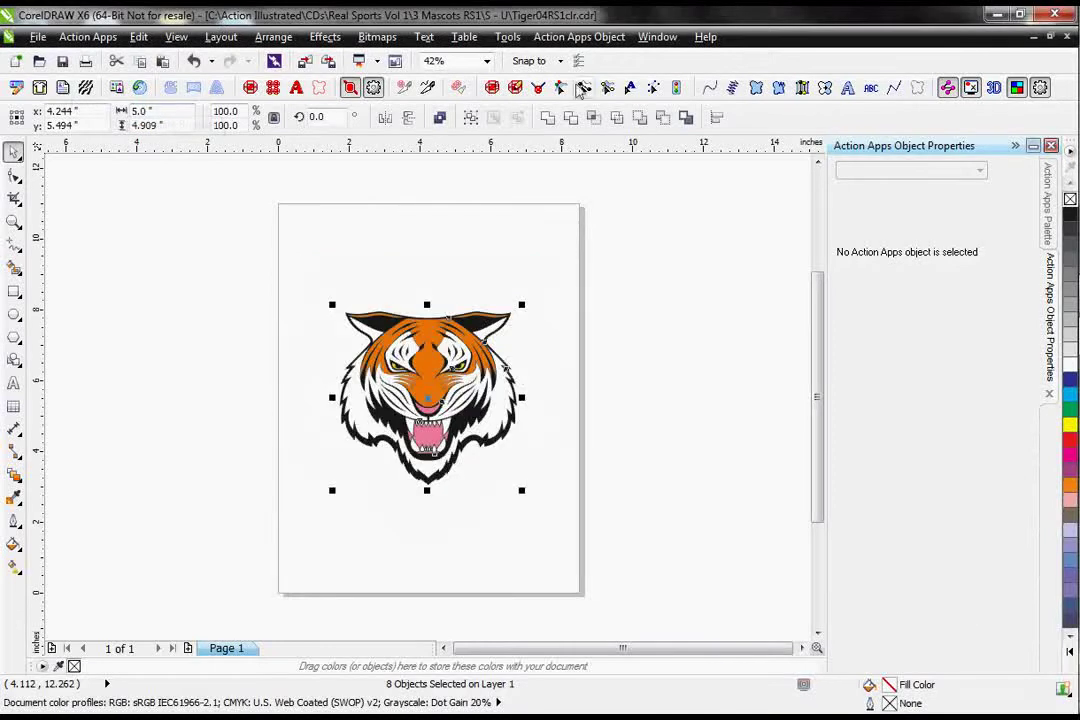
{"action": "left_click", "coordinate": [619, 120]}
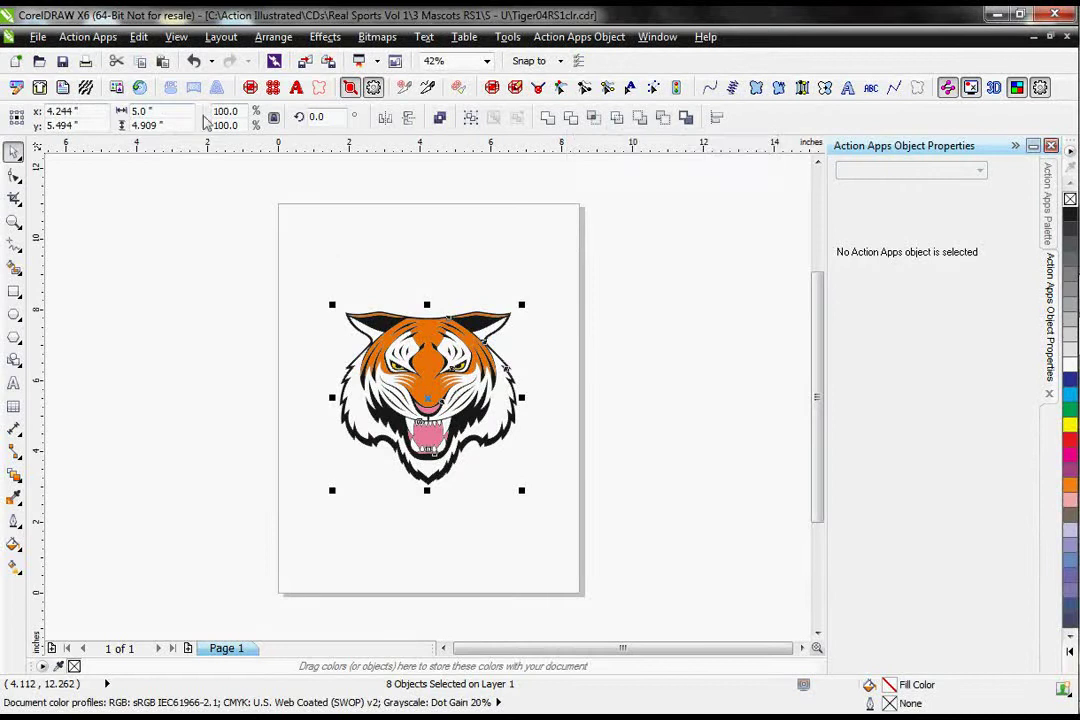
{"action": "left_click", "coordinate": [88, 37]}
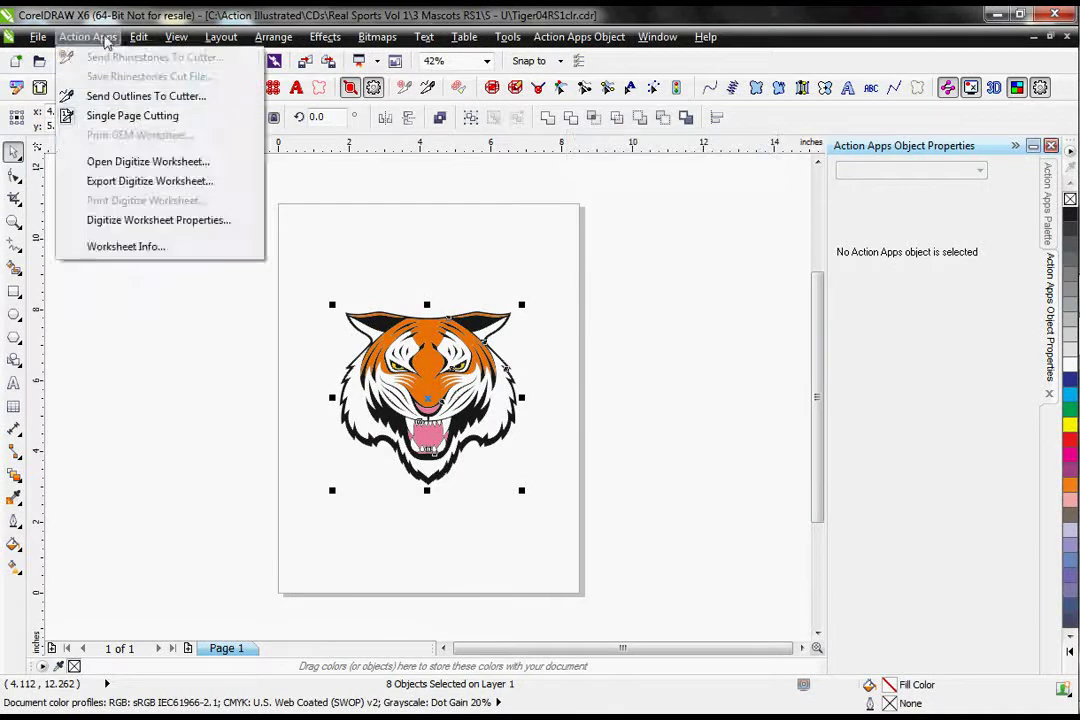
Step: Set the tiger's digitize worksheet recipe to T-shirt, keeping the Tajima format
{"action": "left_click", "coordinate": [153, 220]}
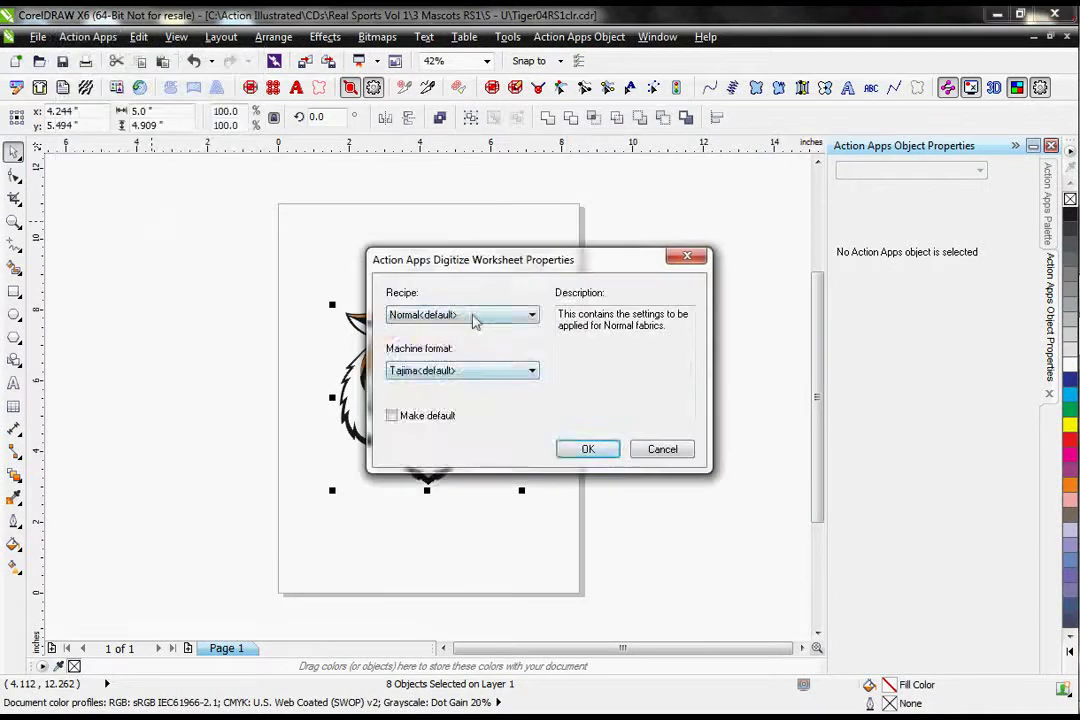
{"action": "left_click", "coordinate": [475, 318]}
{"action": "left_click", "coordinate": [441, 528]}
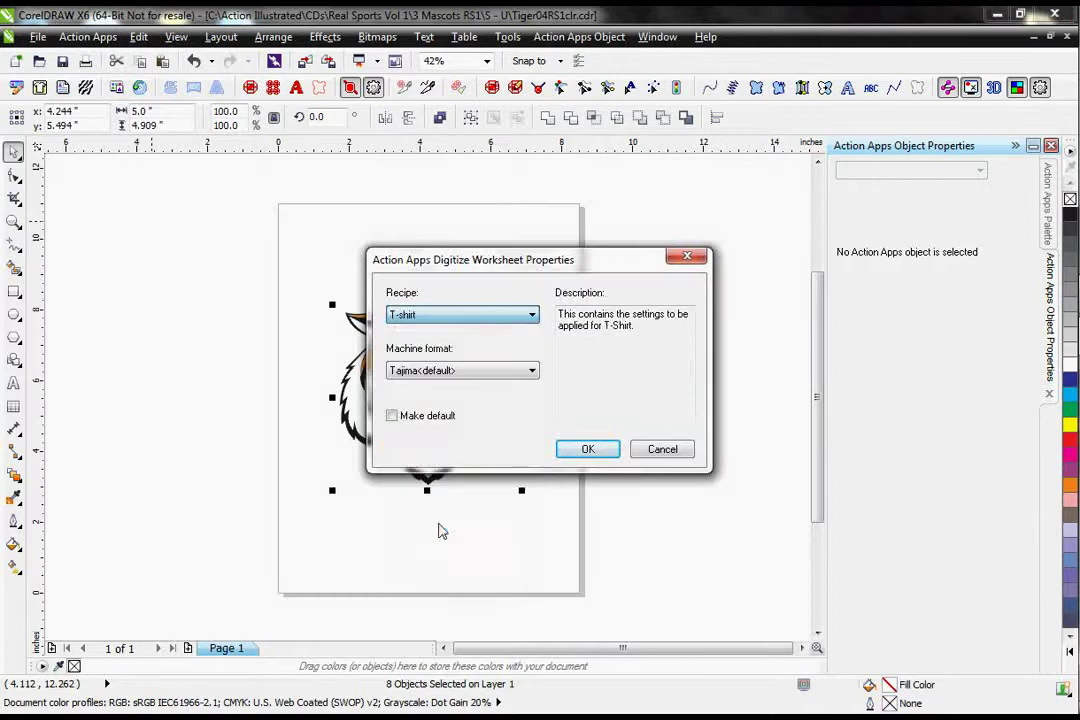
{"action": "left_click", "coordinate": [603, 449]}
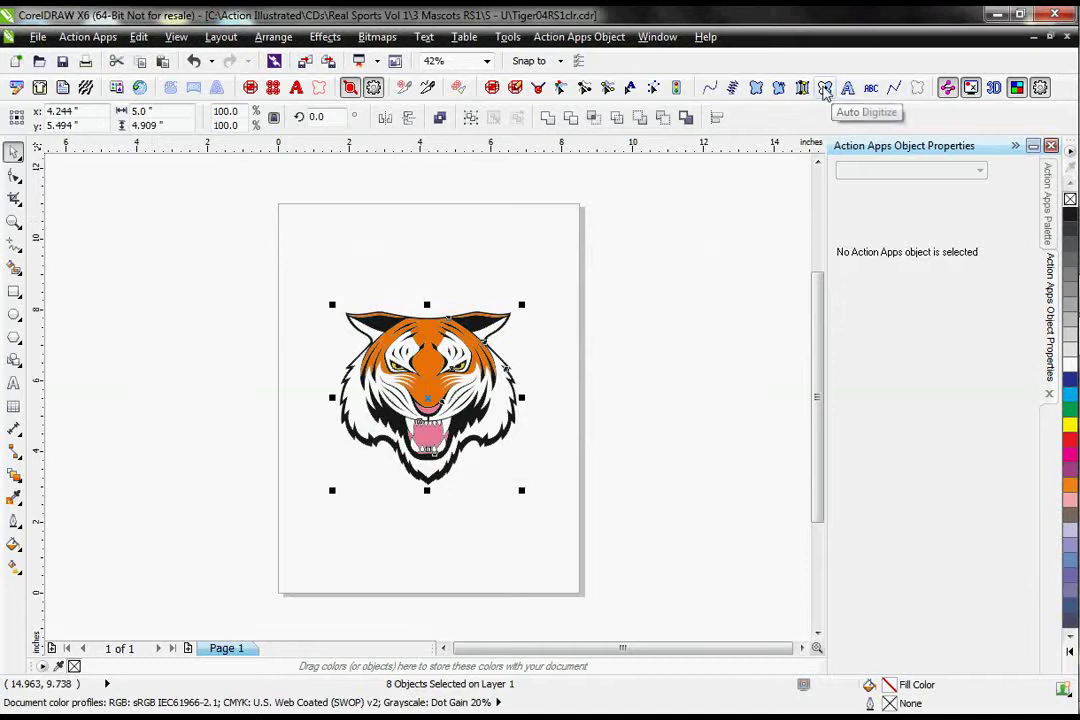
Step: Auto-digitize the tiger into Complex Fill stitches and check them in 3D View
{"action": "left_click", "coordinate": [824, 89]}
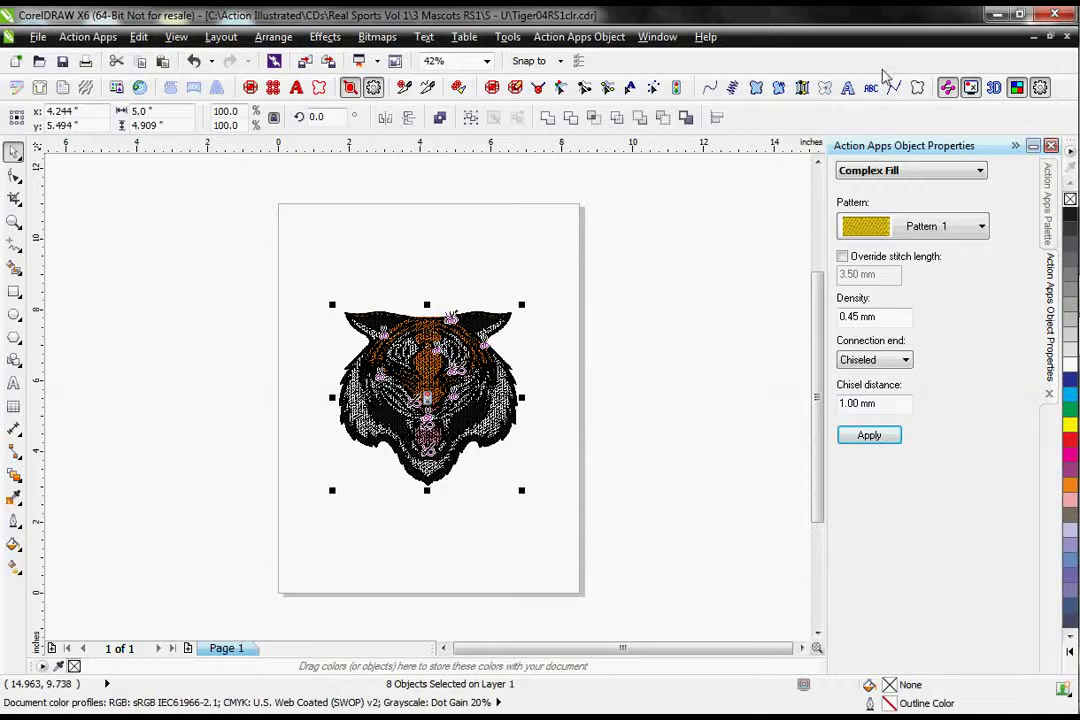
{"action": "left_click", "coordinate": [994, 88]}
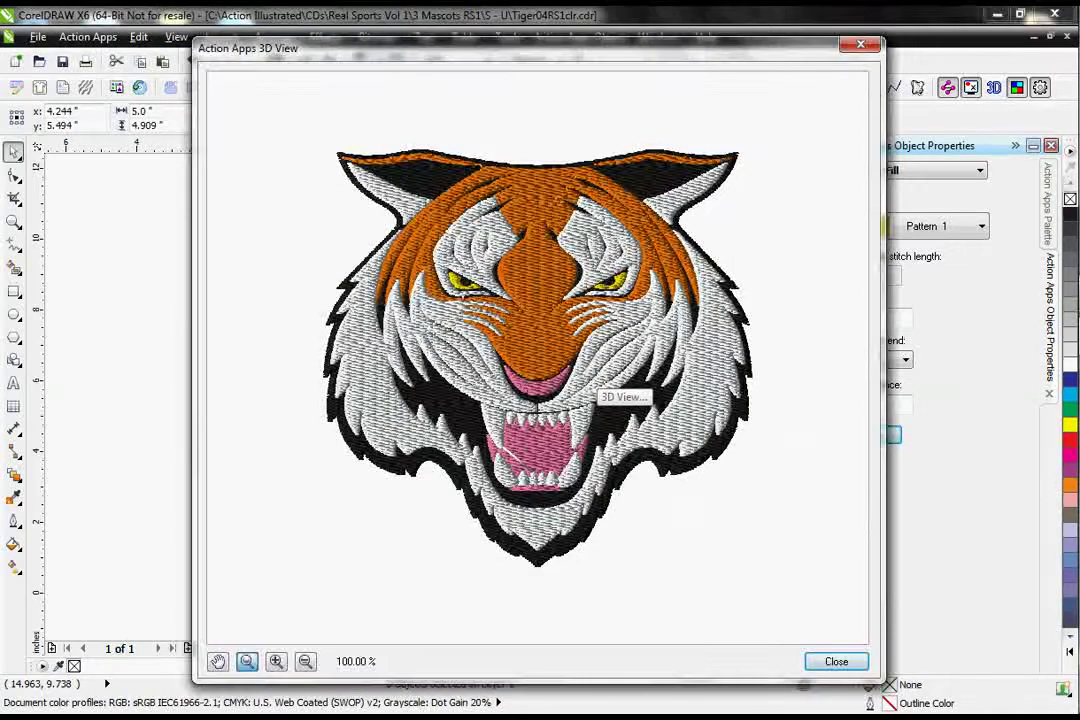
{"action": "left_click", "coordinate": [862, 44]}
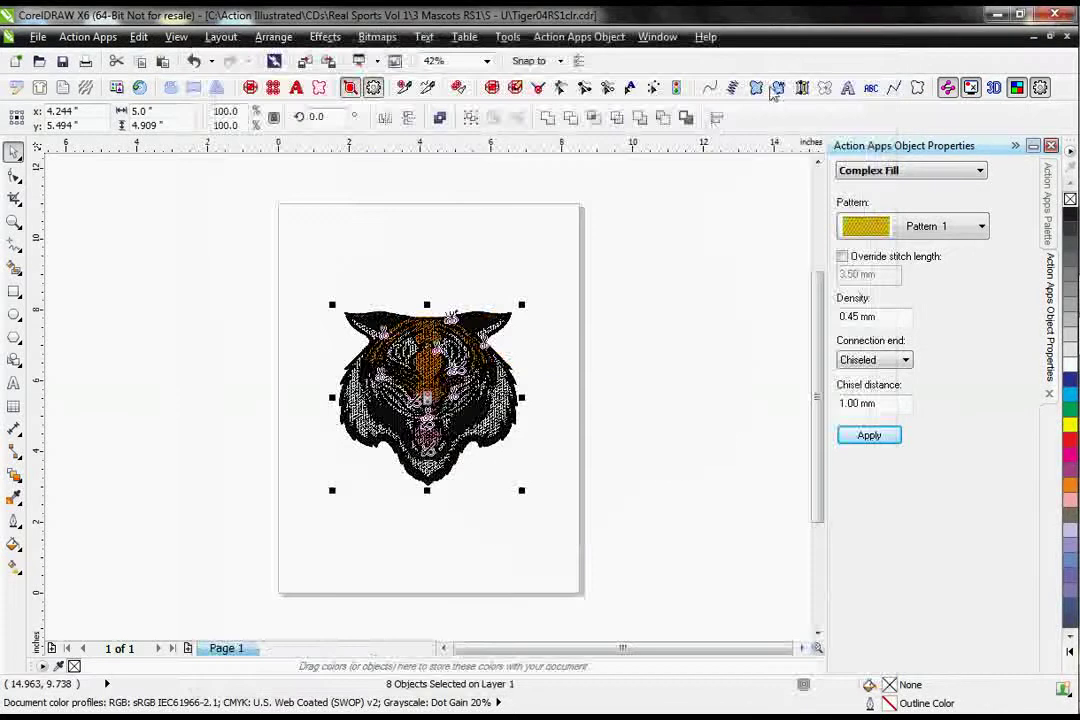
Step: Export the tiger worksheet to the Desktop as Tiger04RS1clr in Pulse PXF format, then preview it in 3D
{"action": "left_click", "coordinate": [84, 37]}
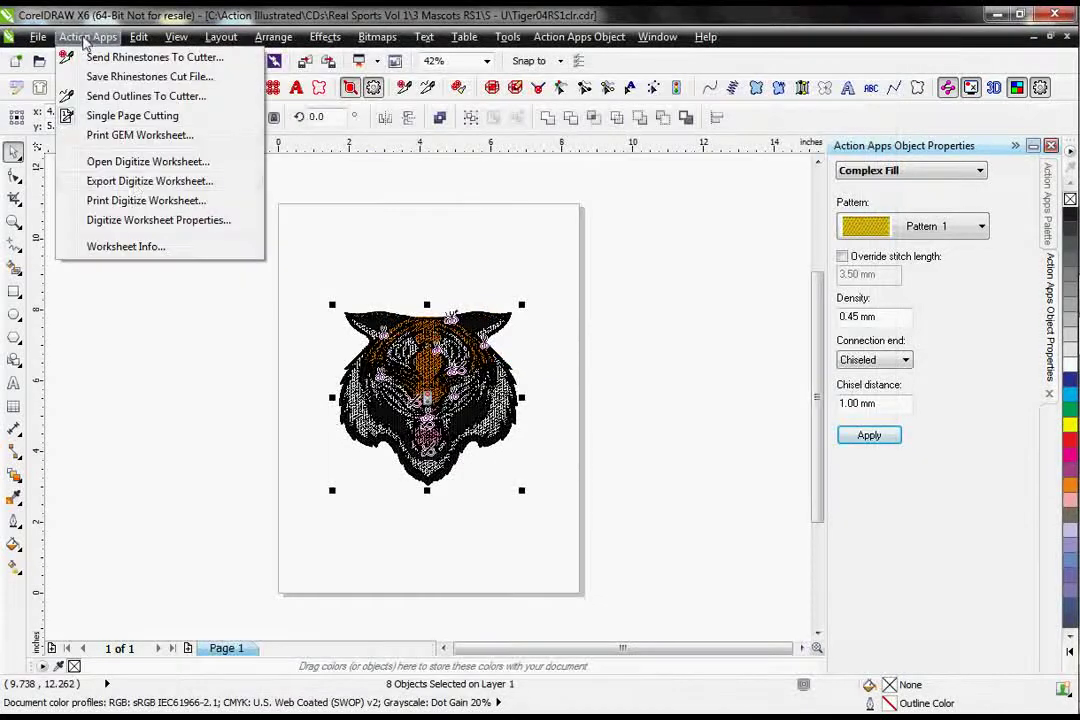
{"action": "left_click", "coordinate": [132, 188]}
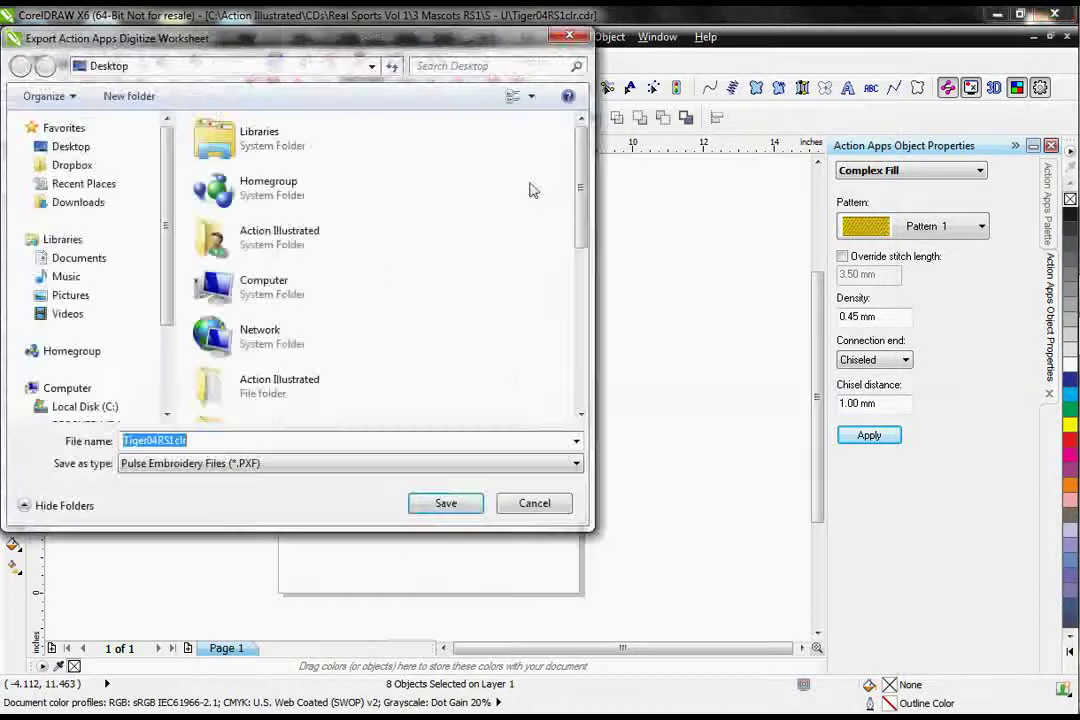
{"action": "left_click", "coordinate": [292, 464]}
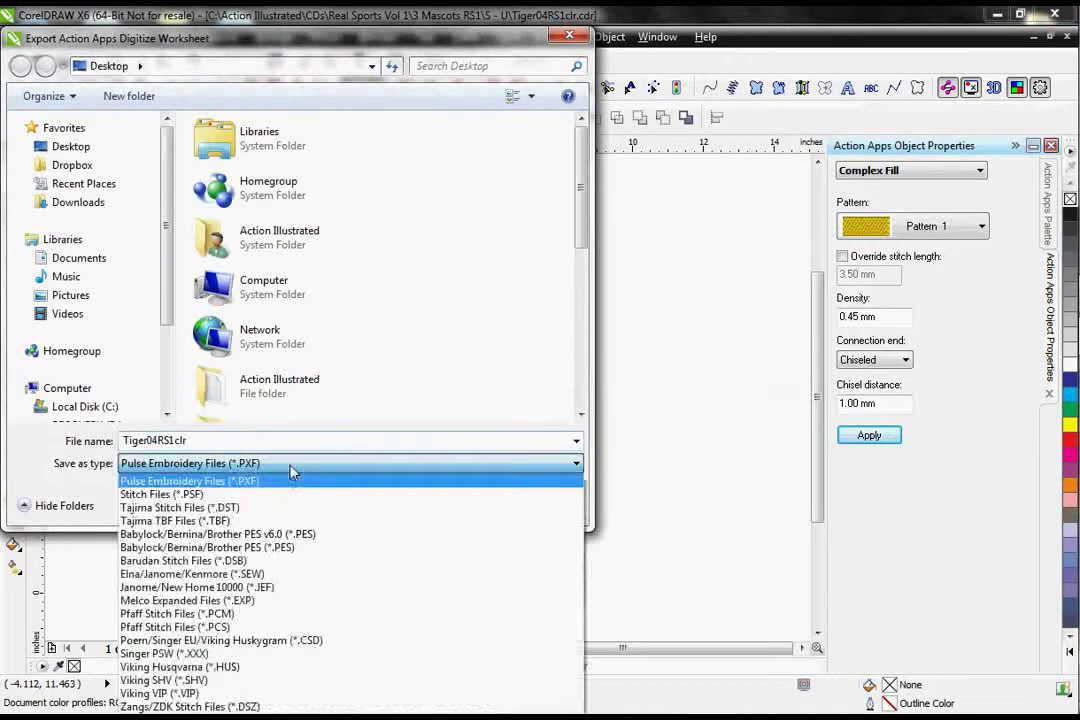
{"action": "left_click", "coordinate": [440, 38]}
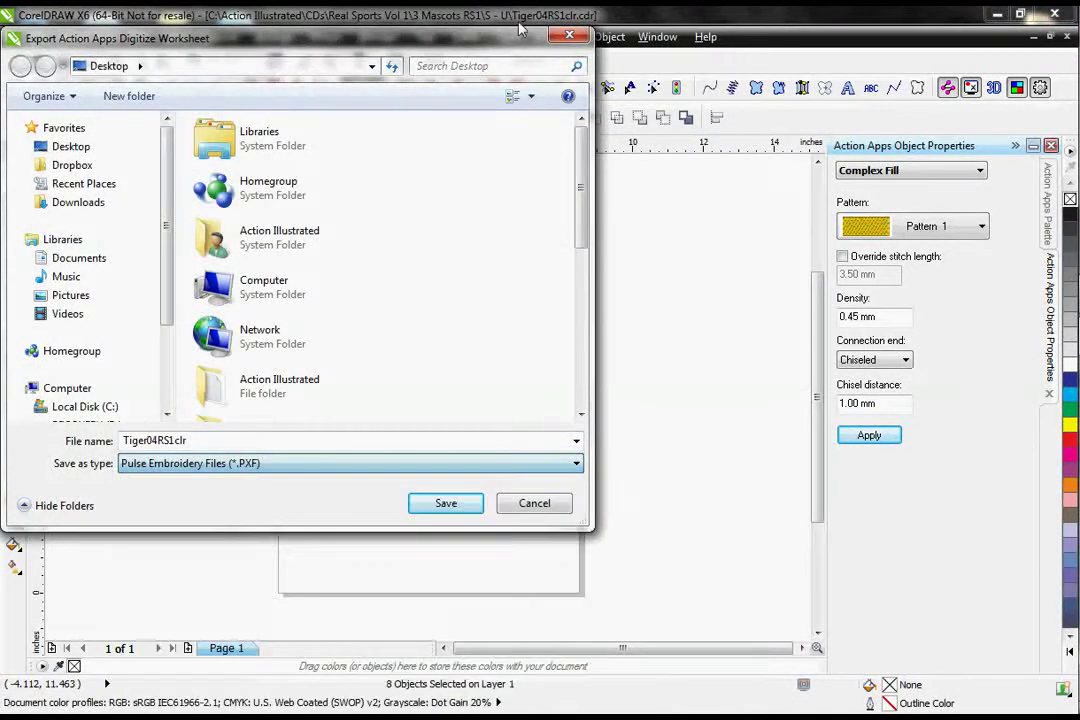
{"action": "left_click_drag", "start_coordinate": [493, 38], "coordinate": [603, 44]}
{"action": "left_click", "coordinate": [532, 445]}
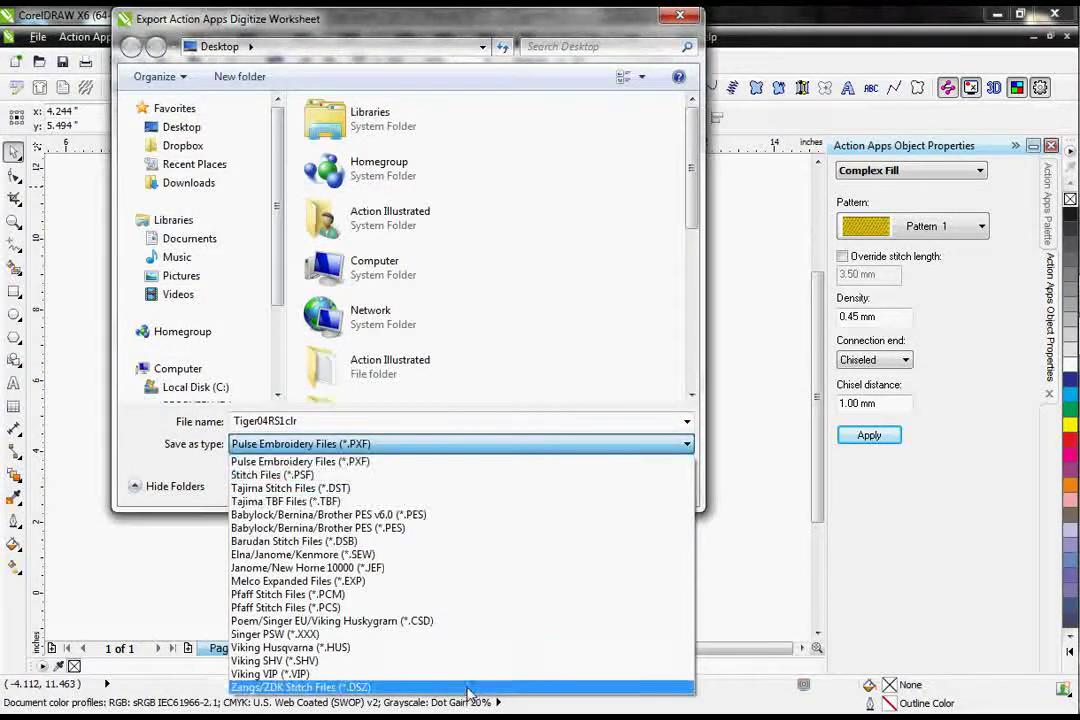
{"action": "key", "text": "Escape"}
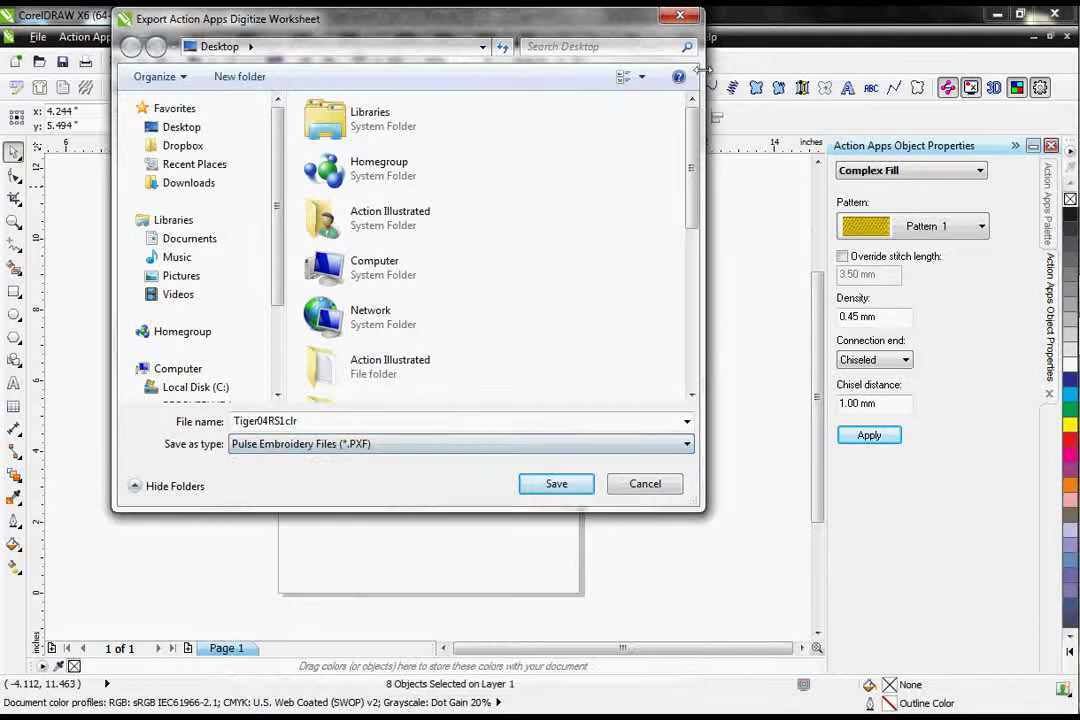
{"action": "key", "text": "Escape"}
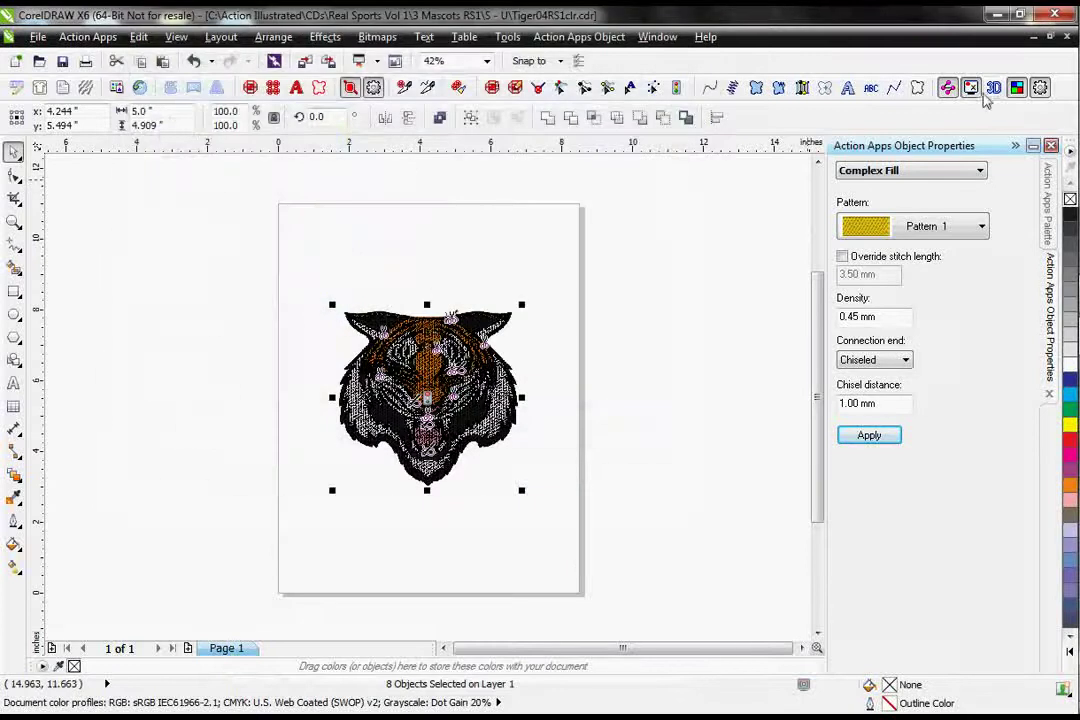
{"action": "left_click", "coordinate": [993, 87]}
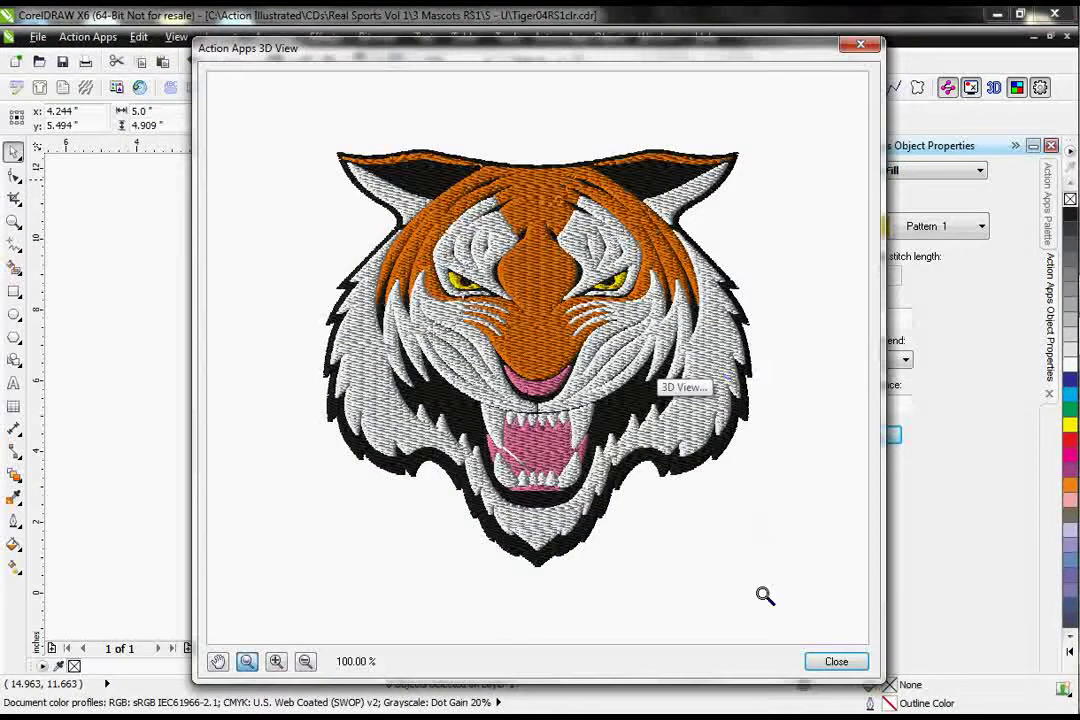